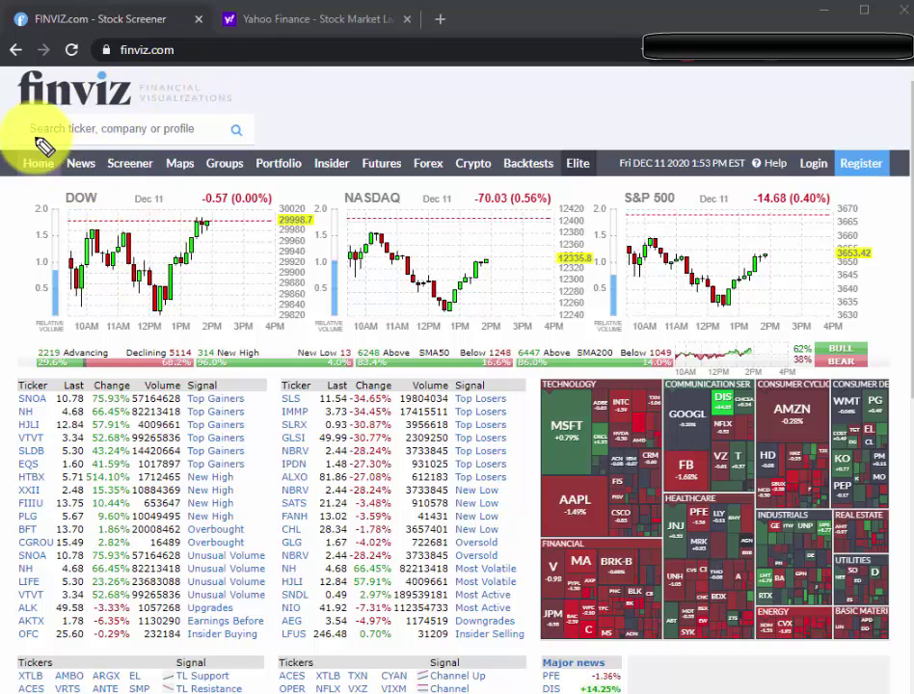
Box the site address, handwrite "finviz.com" and "finance.yahoo.com" over the home page, and clear the ink
mouse_move(97, 40)
left_mouse_down()
mouse_move(205, 45)
mouse_move(114, 73)
mouse_move(102, 43)
left_mouse_up()
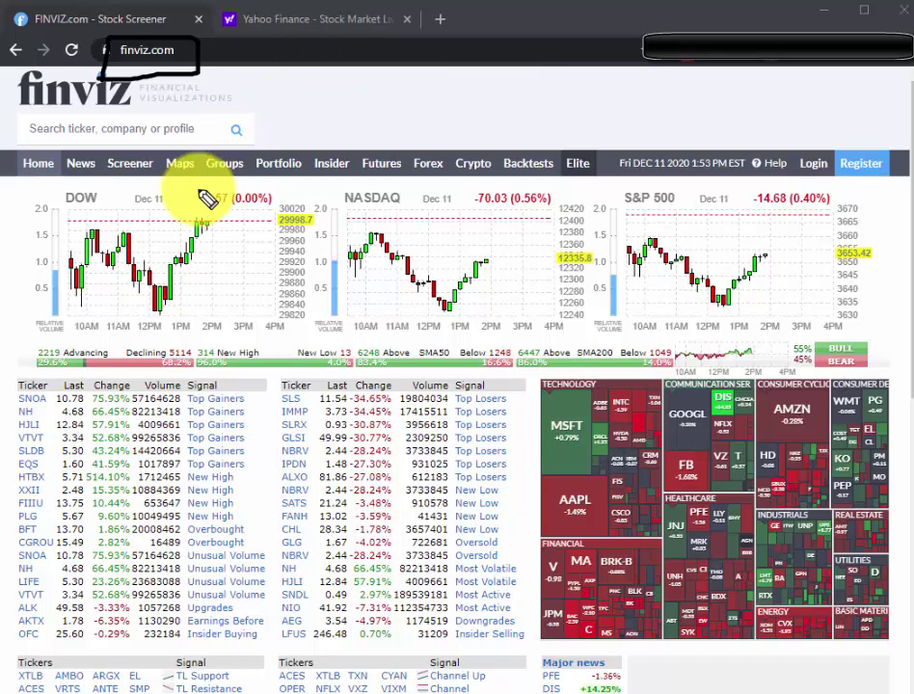
left_click_drag(153, 270, 158, 188)
mouse_move(126, 232)
left_mouse_down()
mouse_move(157, 235)
mouse_move(177, 250)
left_mouse_up()
left_click_drag(161, 215, 166, 220)
mouse_move(186, 230)
left_mouse_down()
mouse_move(239, 249)
mouse_move(306, 245)
mouse_move(347, 255)
mouse_move(496, 246)
left_mouse_up()
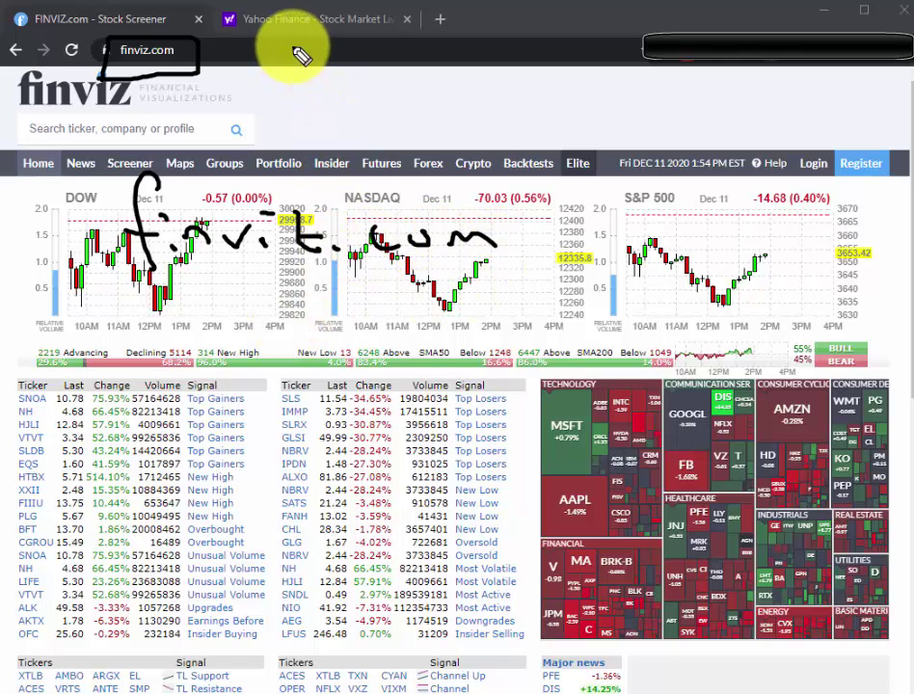
left_click_drag(131, 423, 155, 364)
mouse_move(109, 392)
left_mouse_down()
mouse_move(150, 392)
mouse_move(161, 414)
left_mouse_up()
mouse_move(155, 386)
left_mouse_down()
mouse_move(245, 419)
mouse_move(352, 419)
mouse_move(389, 439)
mouse_move(428, 417)
mouse_move(477, 408)
mouse_move(531, 419)
mouse_move(528, 411)
left_mouse_up()
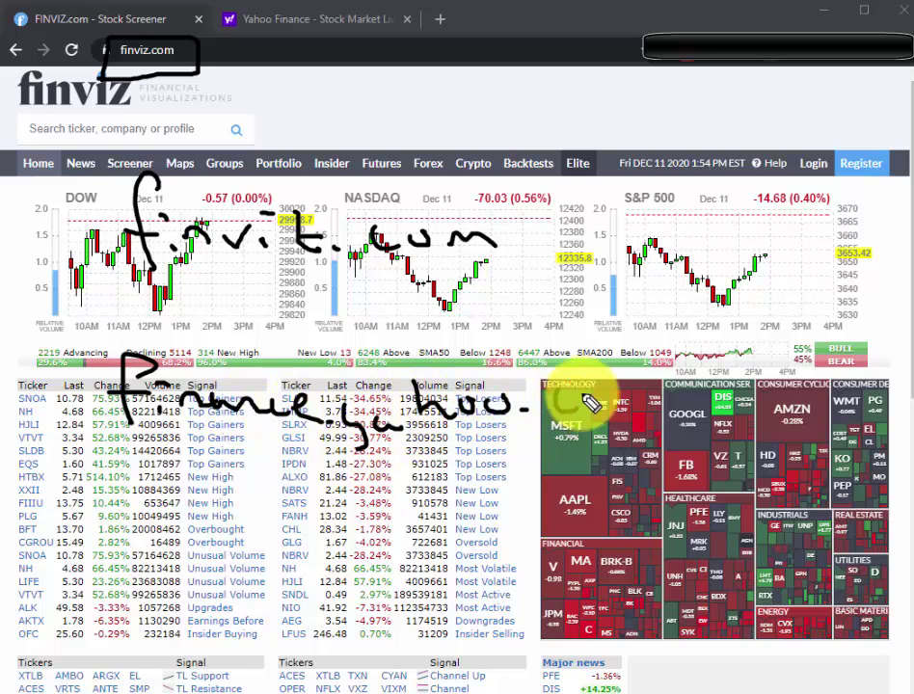
left_click_drag(592, 403, 636, 402)
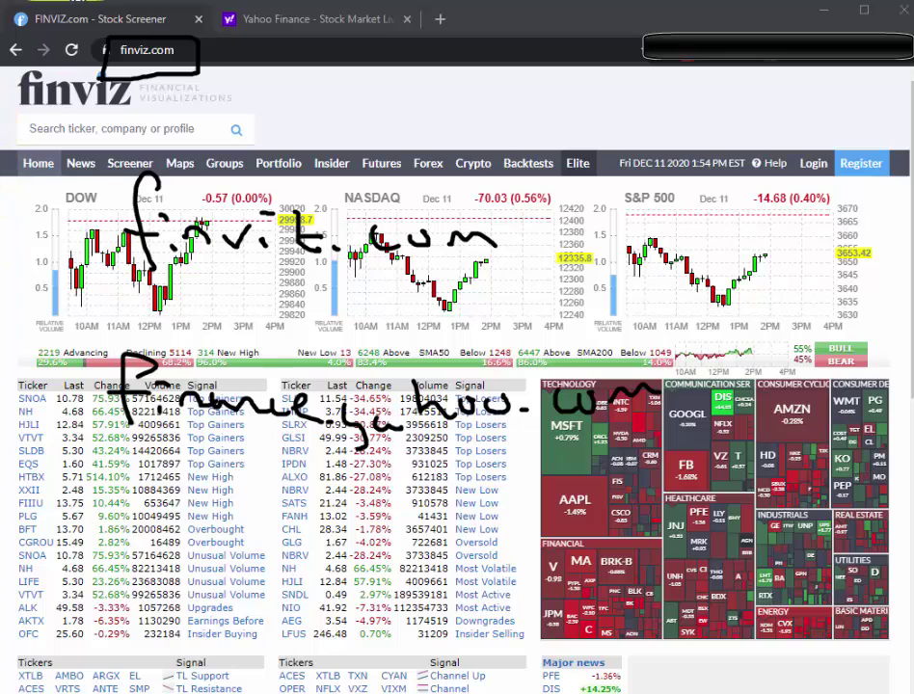
key("Escape")
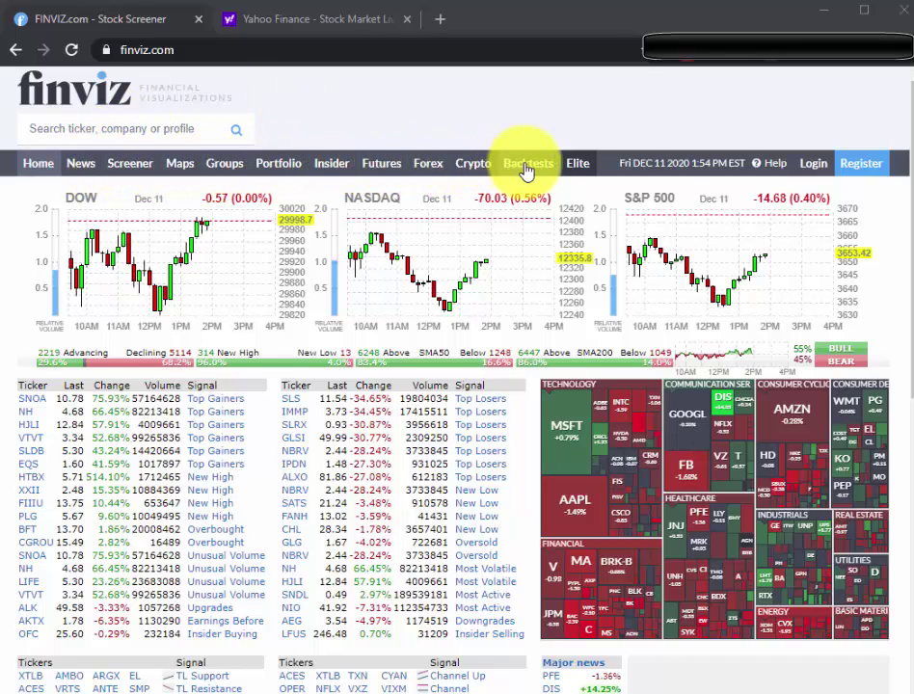
Open the stock Screener from the home page
left_click(136, 166)
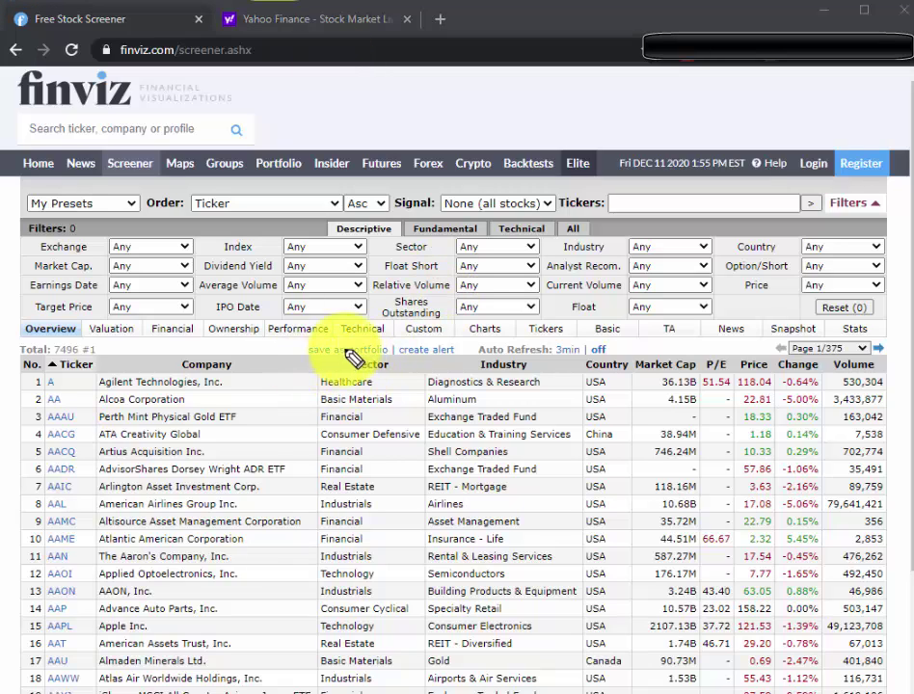
Mark the Company and Sector columns and box a few Country entries with the pen, and clear the ink
mouse_move(398, 335)
left_mouse_down()
mouse_move(174, 326)
mouse_move(129, 511)
left_mouse_up()
mouse_move(129, 563)
left_mouse_down()
mouse_move(327, 636)
mouse_move(423, 435)
mouse_move(412, 341)
left_mouse_up()
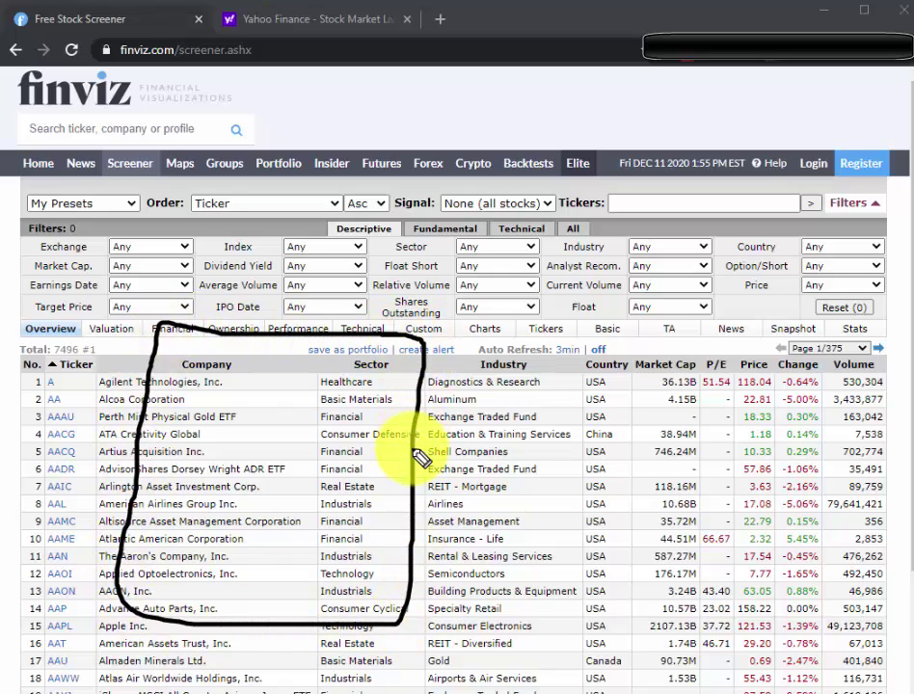
left_click_drag(426, 411, 432, 483)
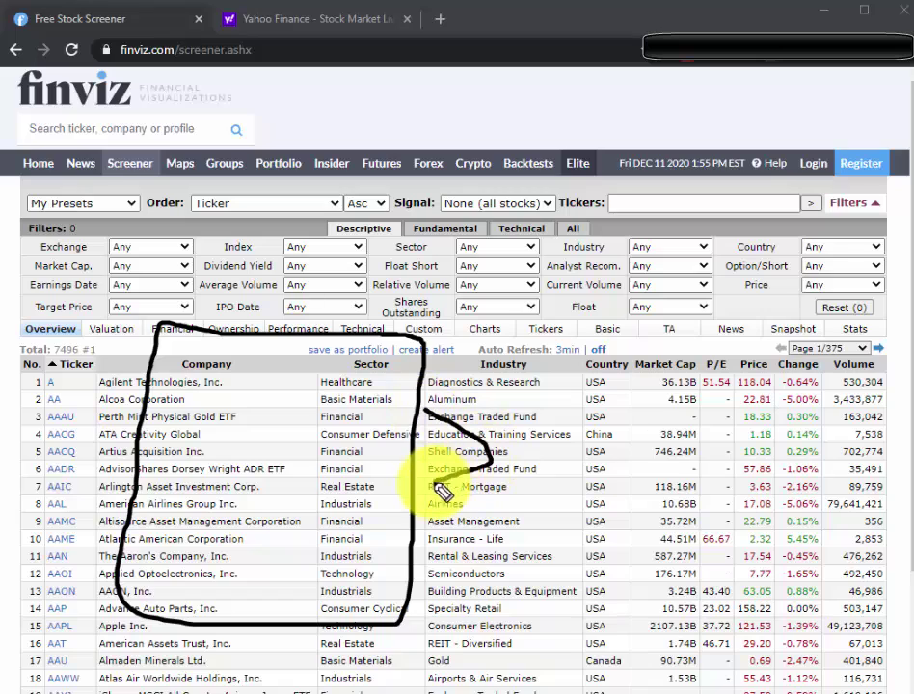
mouse_move(619, 401)
left_mouse_down()
mouse_move(560, 402)
mouse_move(602, 465)
mouse_move(620, 405)
left_mouse_up()
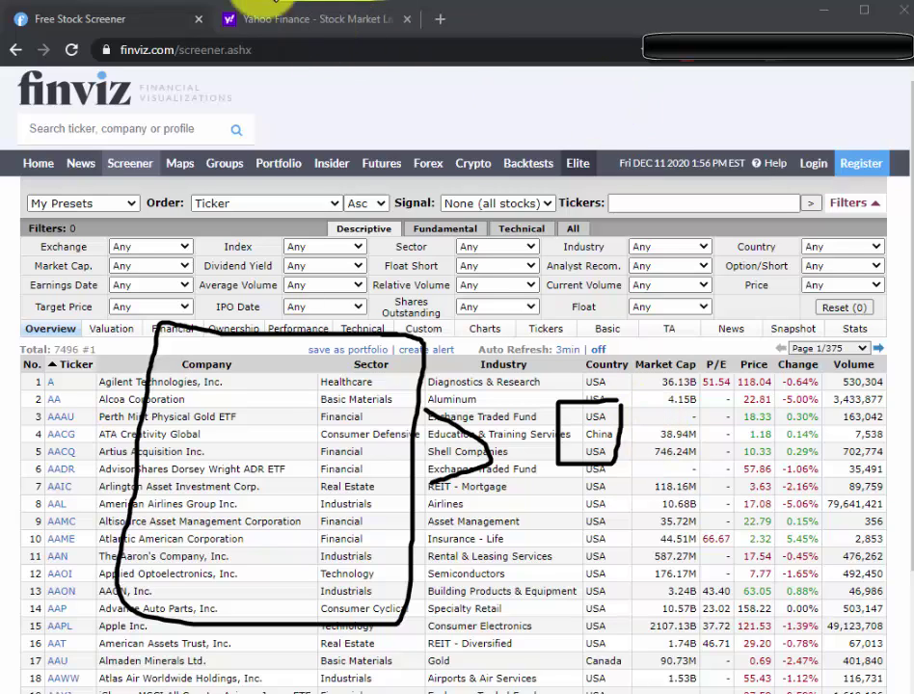
left_click(276, 0)
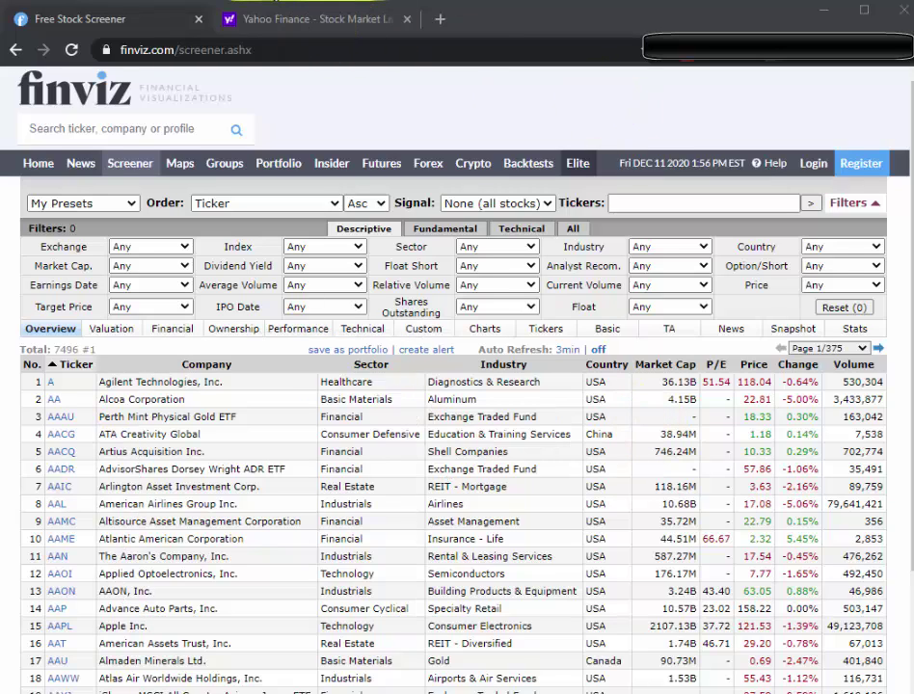
Examine the fundamental filters and the options offered for P/E without choosing one
left_click(440, 228)
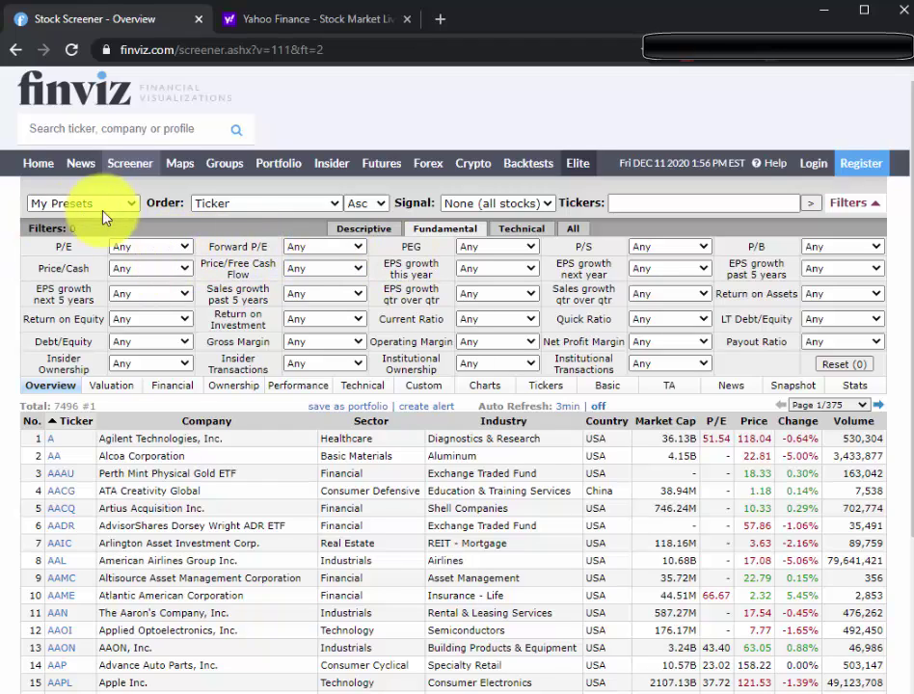
left_click(146, 249)
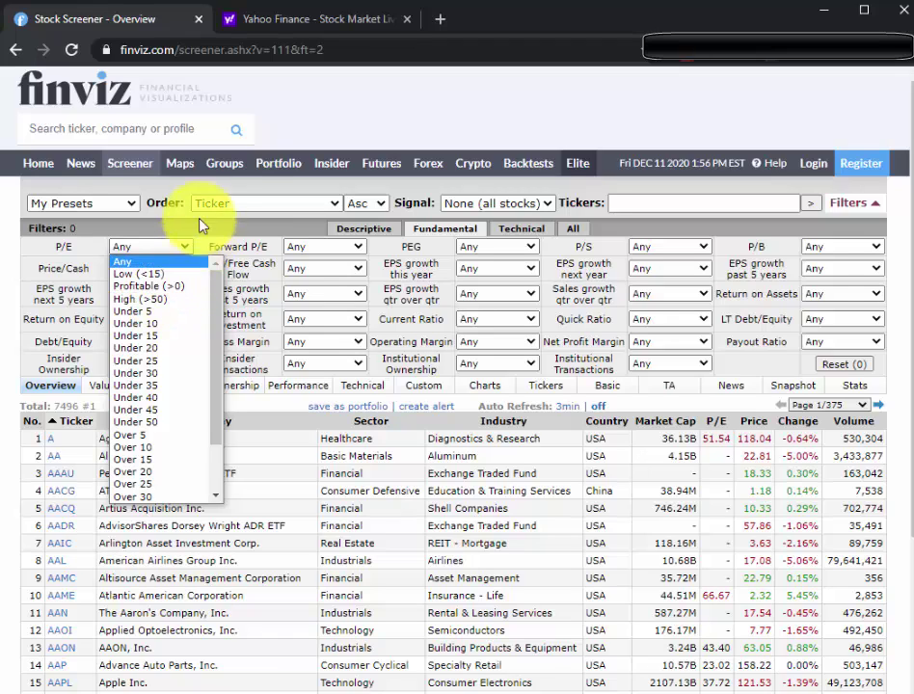
left_click(248, 192)
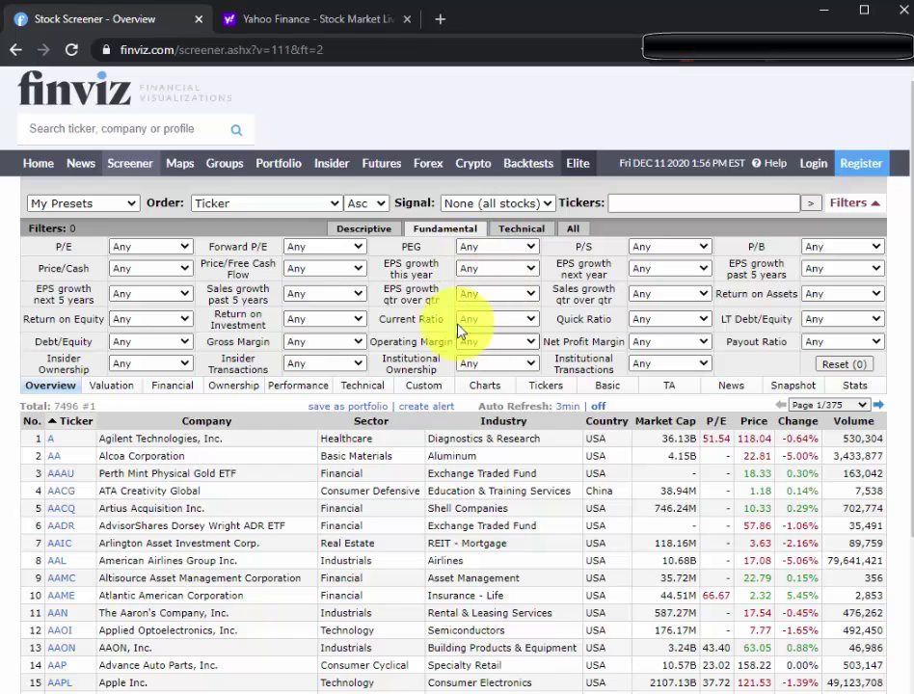
Return to the descriptive filters and limit the stock price to Under $3
left_click(370, 230)
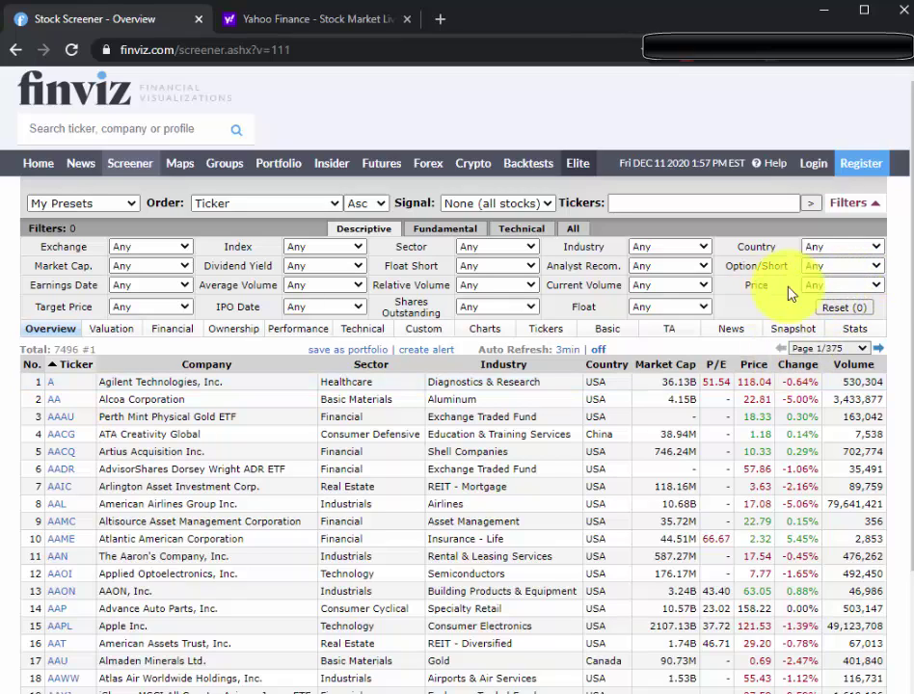
left_click(835, 287)
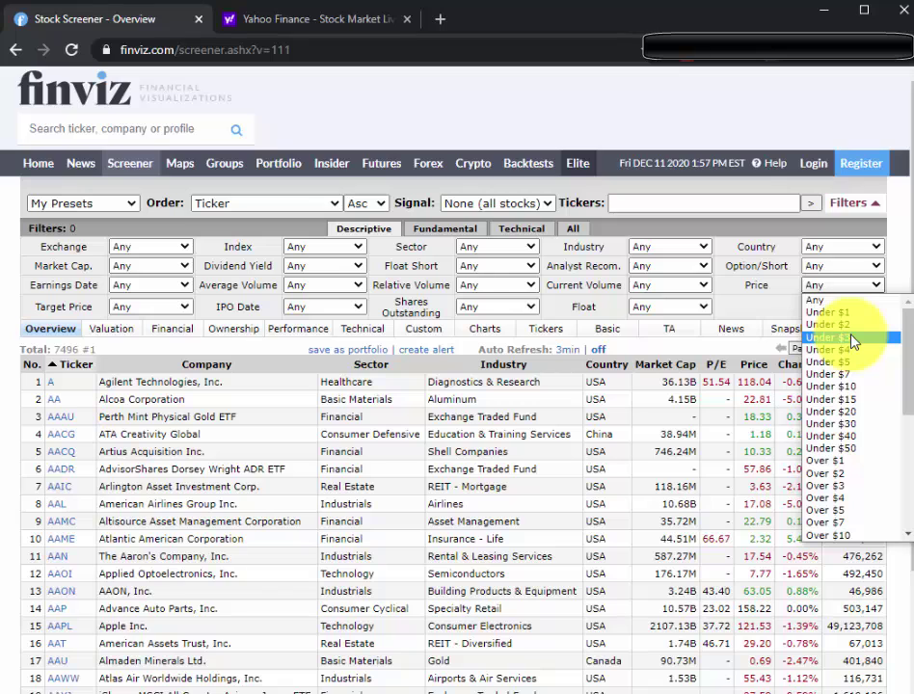
left_click(827, 339)
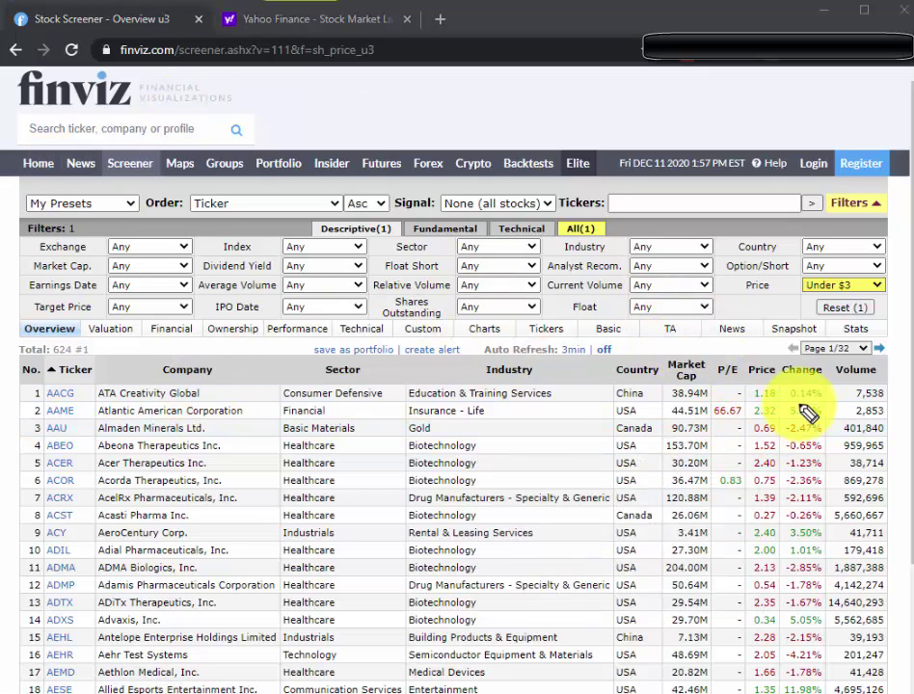
Draw a box around the first rows of the price-filtered results and clear the ink
mouse_move(781, 379)
left_mouse_down()
mouse_move(266, 377)
mouse_move(43, 400)
left_mouse_up()
mouse_move(49, 451)
left_mouse_down()
mouse_move(608, 547)
mouse_move(760, 351)
left_mouse_up()
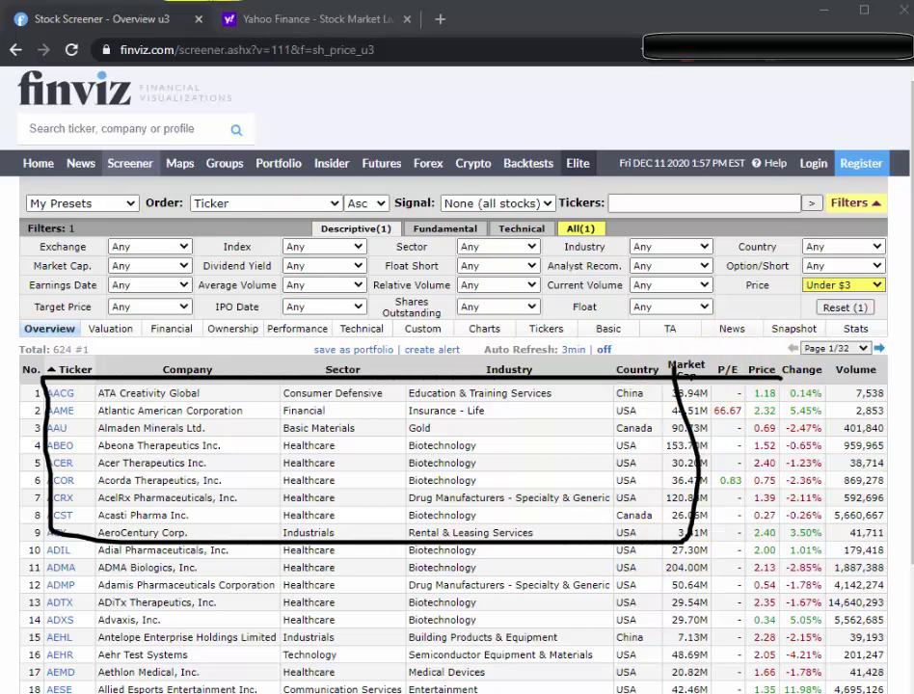
key("Escape")
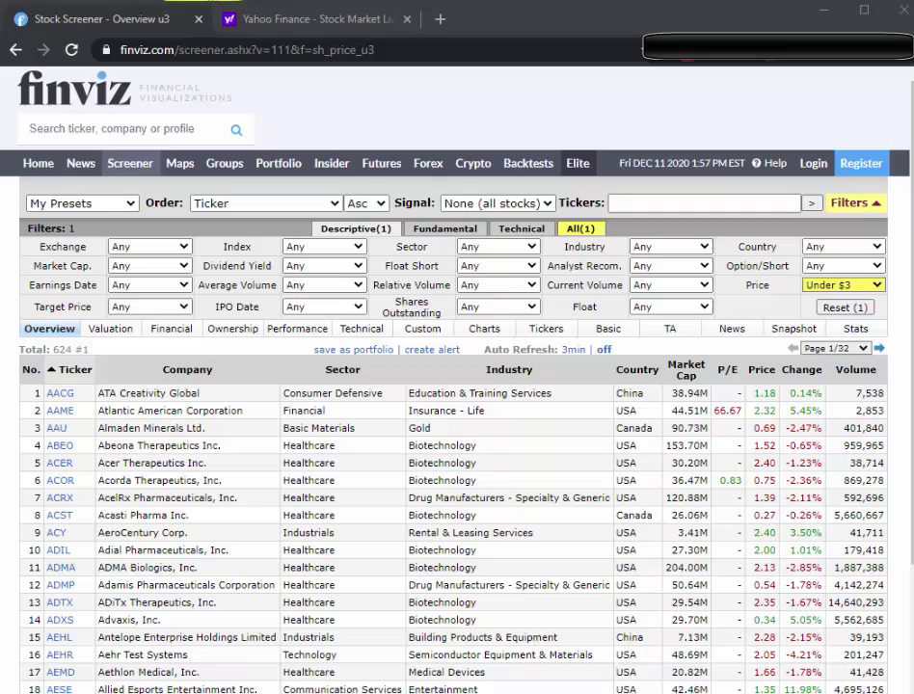
Filter the market capitalization to -Small (under $2bln)
left_click(171, 265)
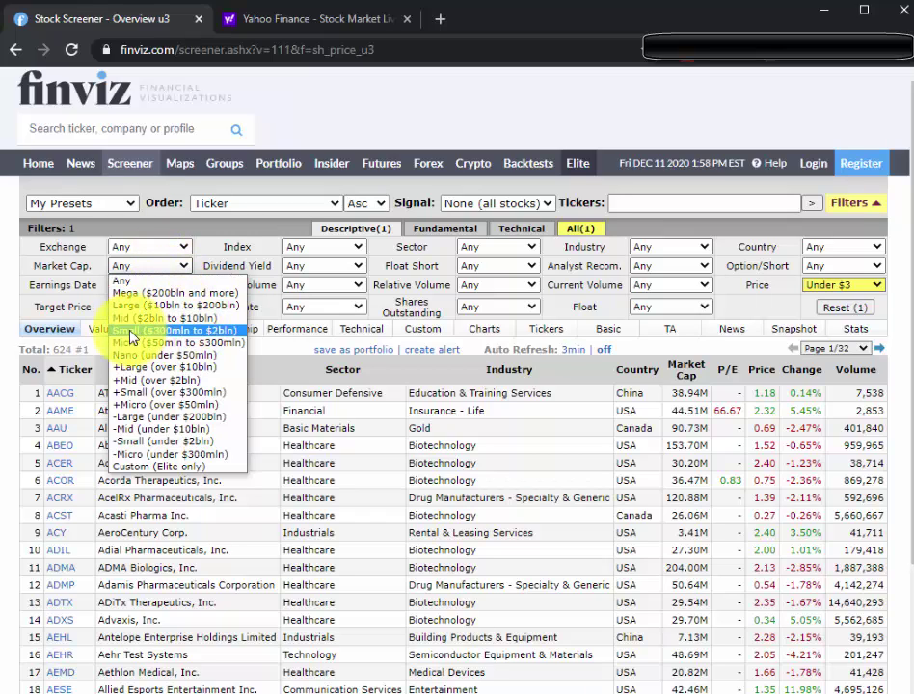
left_click(174, 442)
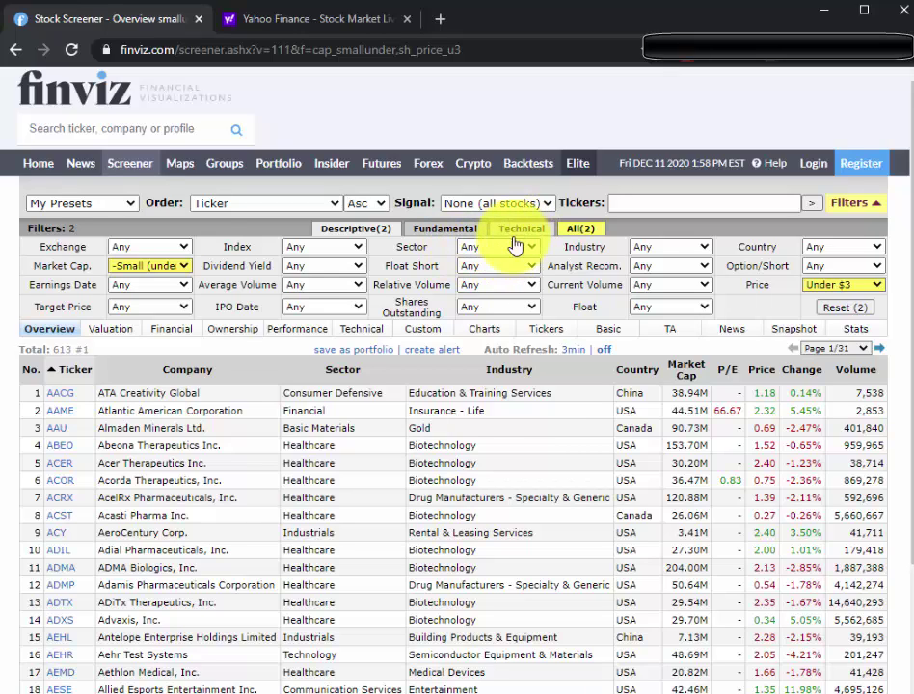
Show the fundamental filters, check the Institutional Ownership description, and look through the filtered stock list
left_click(462, 238)
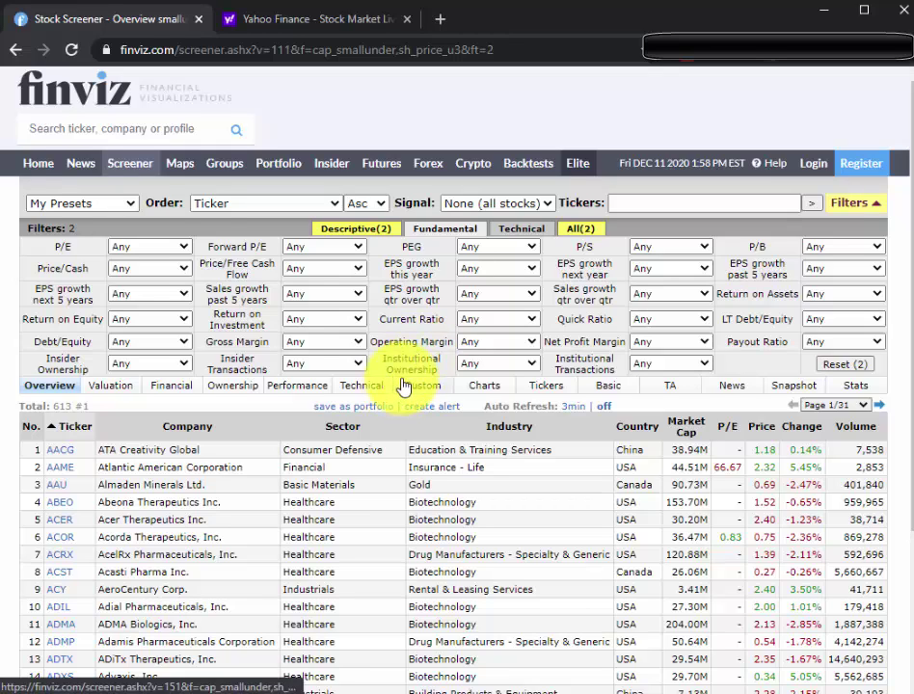
mouse_move(439, 379)
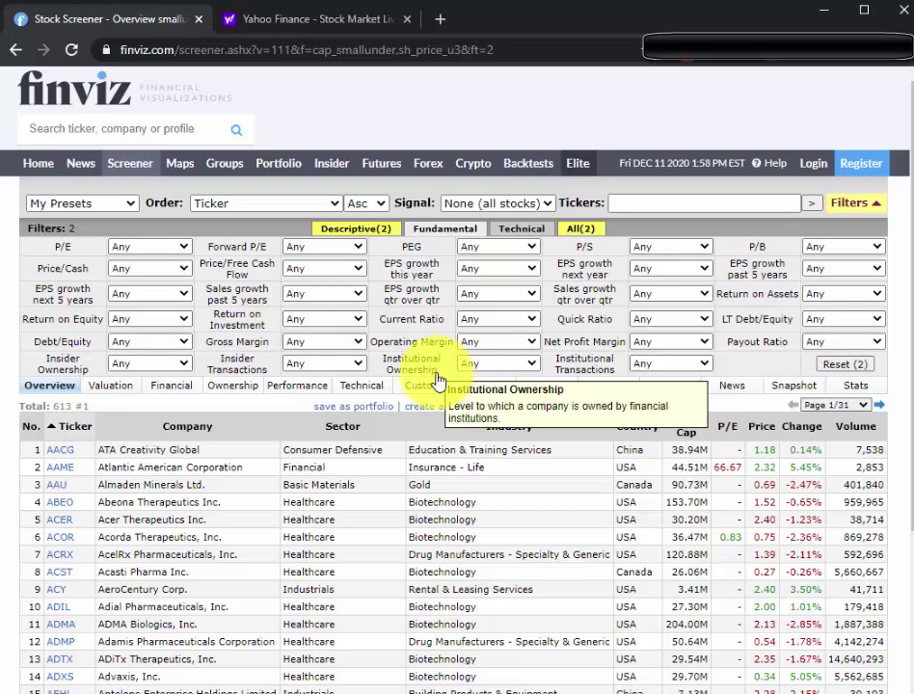
scroll(436, 379, "down", 3)
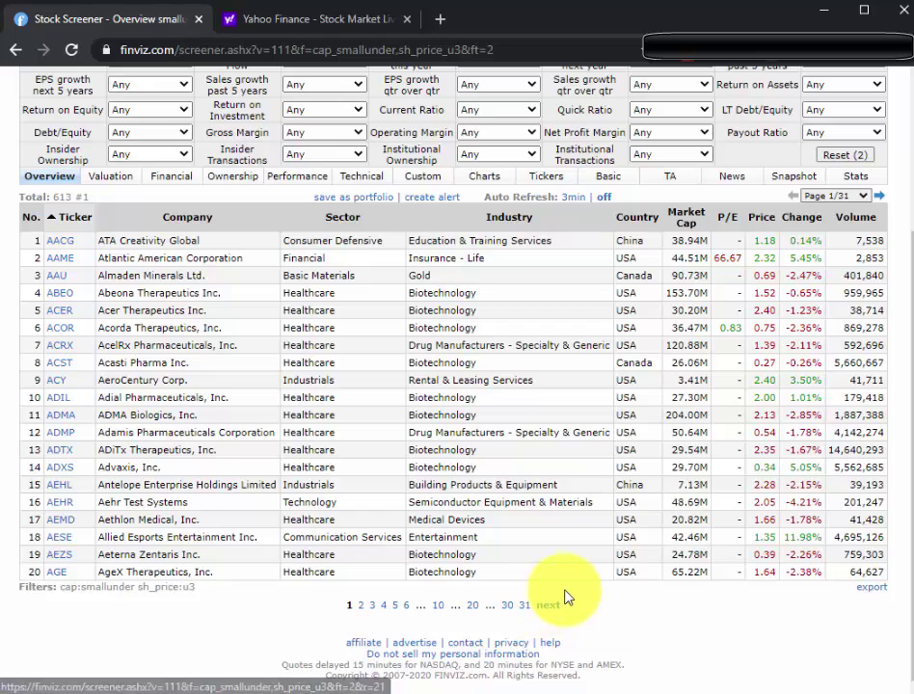
scroll(569, 589, "up", 2)
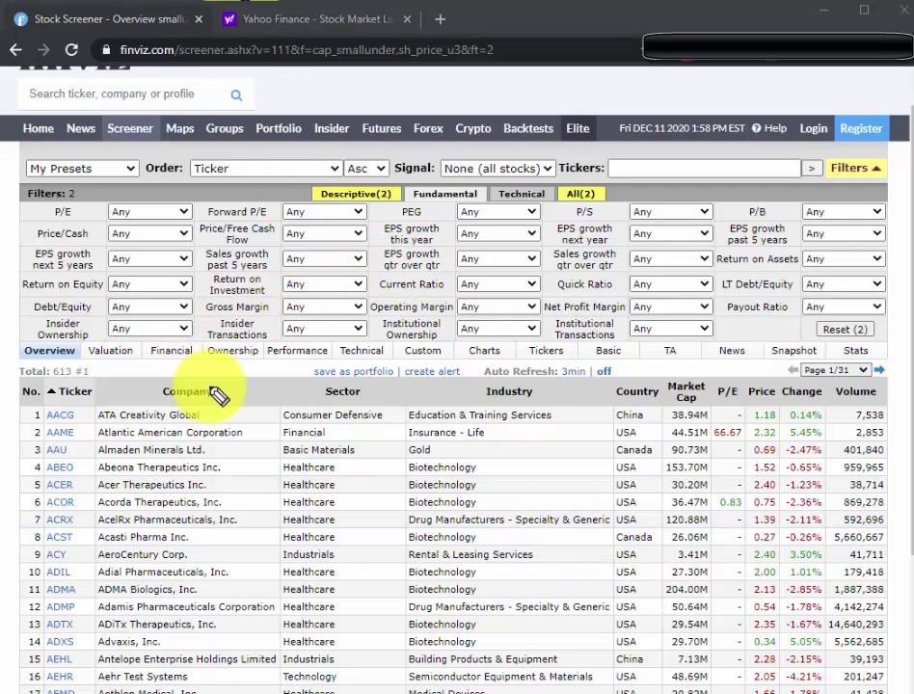
Handwrite the checklist "Sales", "Profits" and "Current Ratio > 1.8" over the results table
mouse_move(235, 340)
left_mouse_down()
mouse_move(199, 390)
mouse_move(186, 392)
left_mouse_up()
left_click_drag(260, 371, 268, 389)
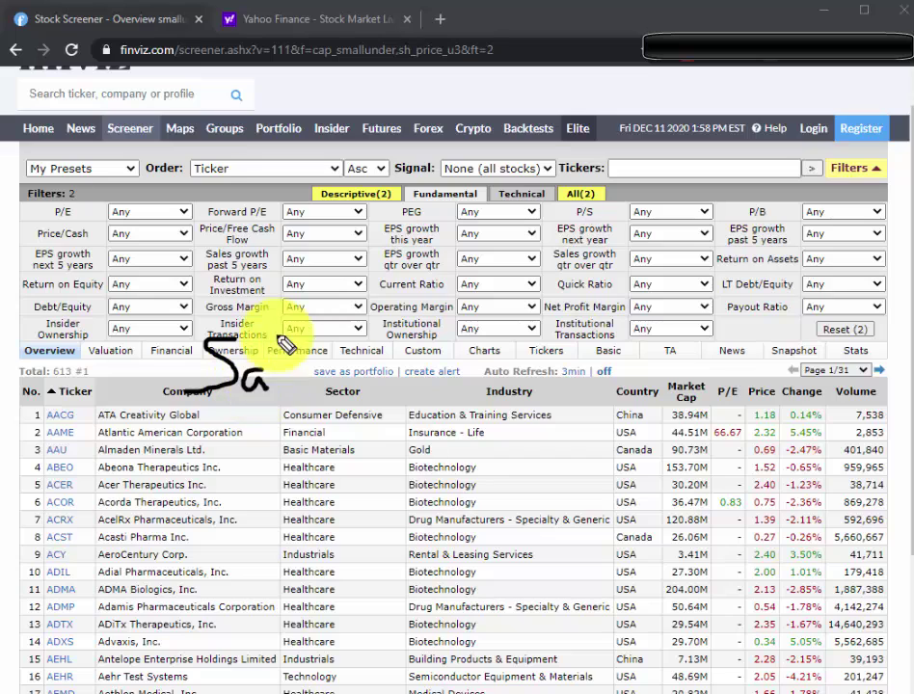
mouse_move(285, 345)
left_mouse_down()
mouse_move(290, 385)
mouse_move(331, 386)
left_mouse_up()
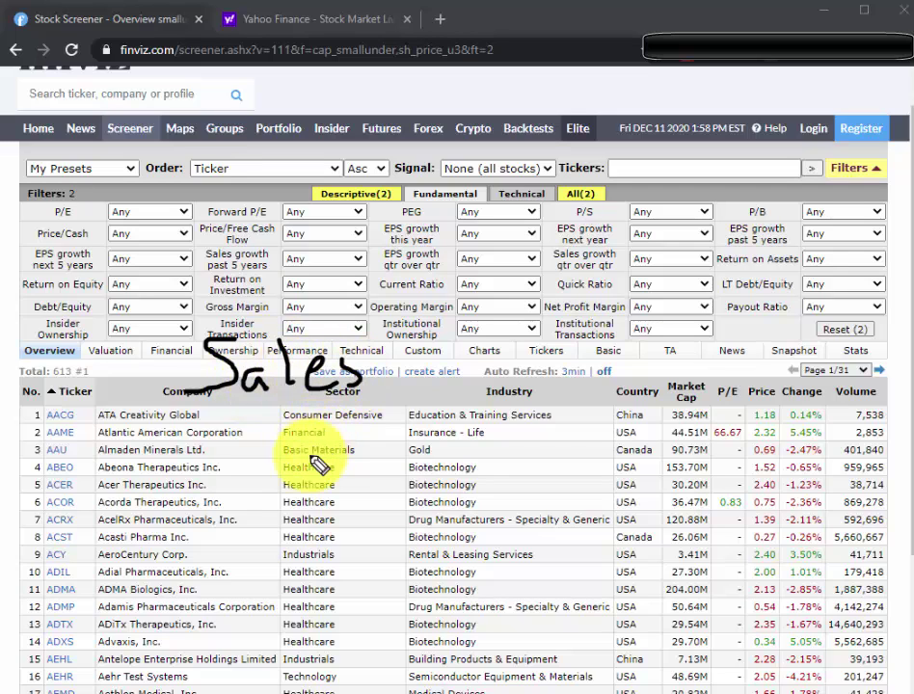
mouse_move(204, 511)
left_mouse_down()
mouse_move(203, 453)
mouse_move(236, 502)
mouse_move(270, 513)
mouse_move(299, 448)
mouse_move(325, 511)
mouse_move(396, 503)
left_mouse_up()
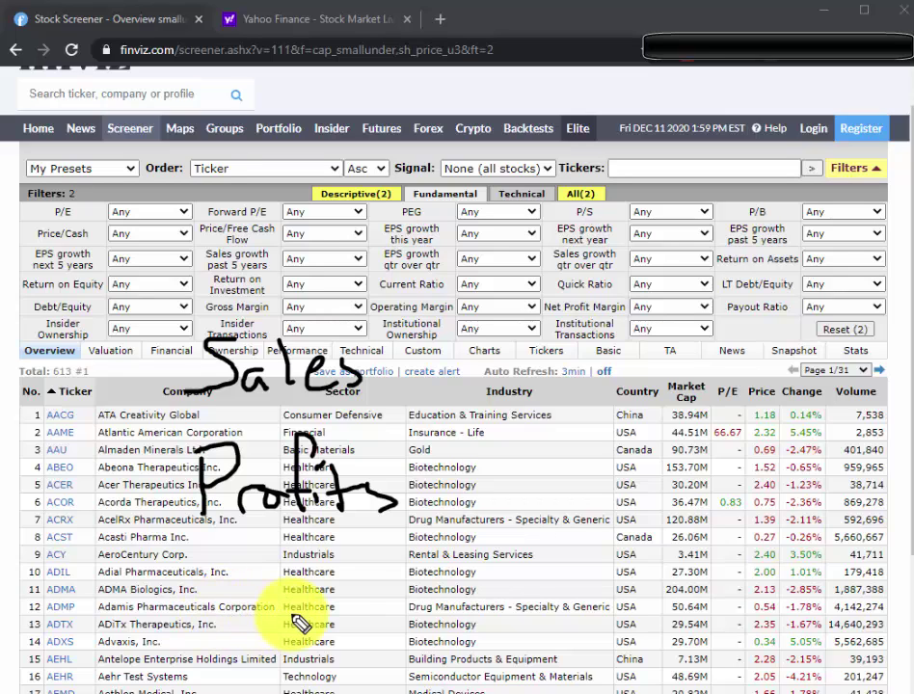
mouse_move(248, 584)
left_mouse_down()
mouse_move(261, 609)
mouse_move(313, 613)
mouse_move(355, 586)
mouse_move(428, 613)
mouse_move(576, 602)
mouse_move(633, 609)
mouse_move(637, 591)
left_mouse_up()
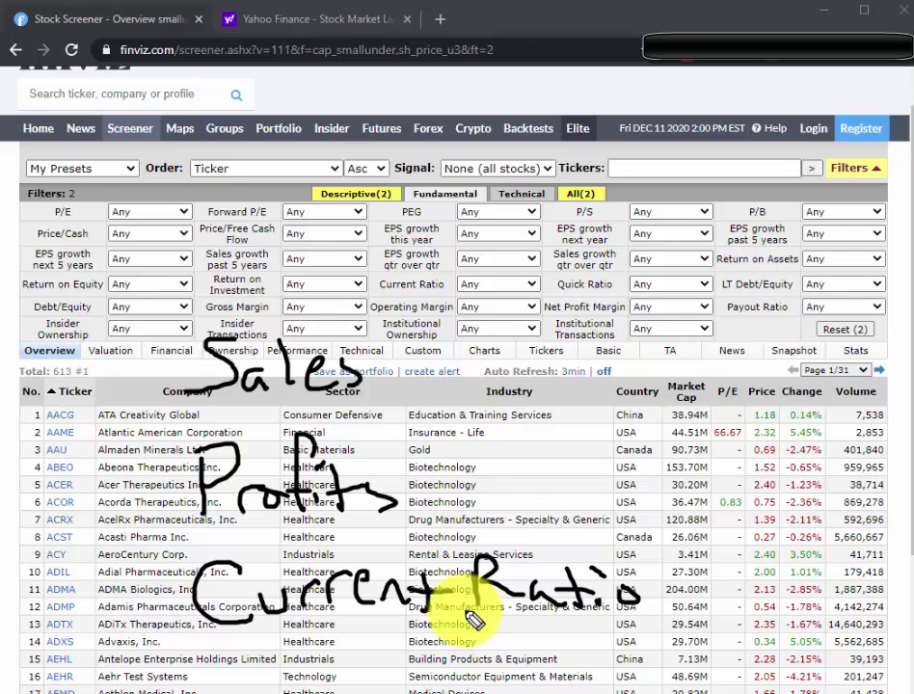
left_click_drag(690, 569, 691, 589)
left_click_drag(737, 562, 748, 618)
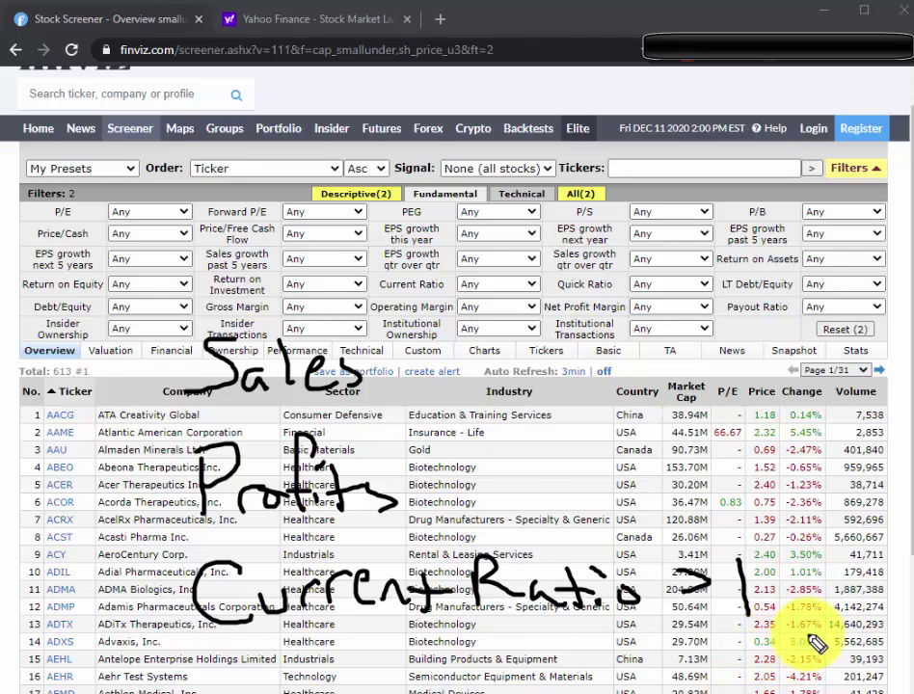
left_click(779, 607)
mouse_move(812, 575)
left_mouse_down()
mouse_move(803, 579)
mouse_move(814, 612)
left_mouse_up()
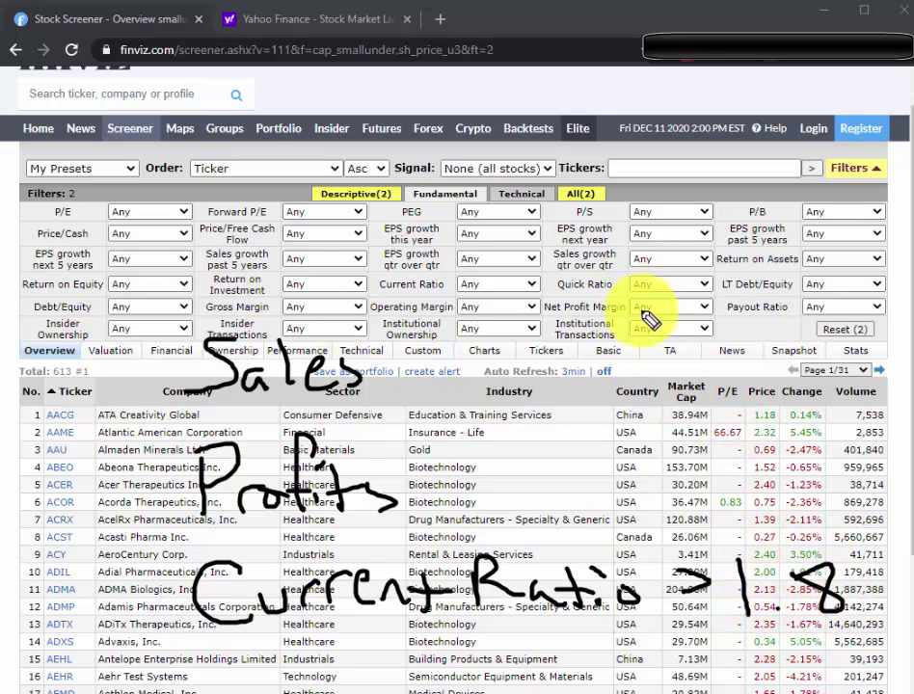
Briefly box the Current Ratio label with the pen, and set the Current Ratio filter to Over 1
mouse_move(372, 294)
left_mouse_down()
mouse_move(445, 295)
mouse_move(408, 275)
mouse_move(369, 287)
left_mouse_up()
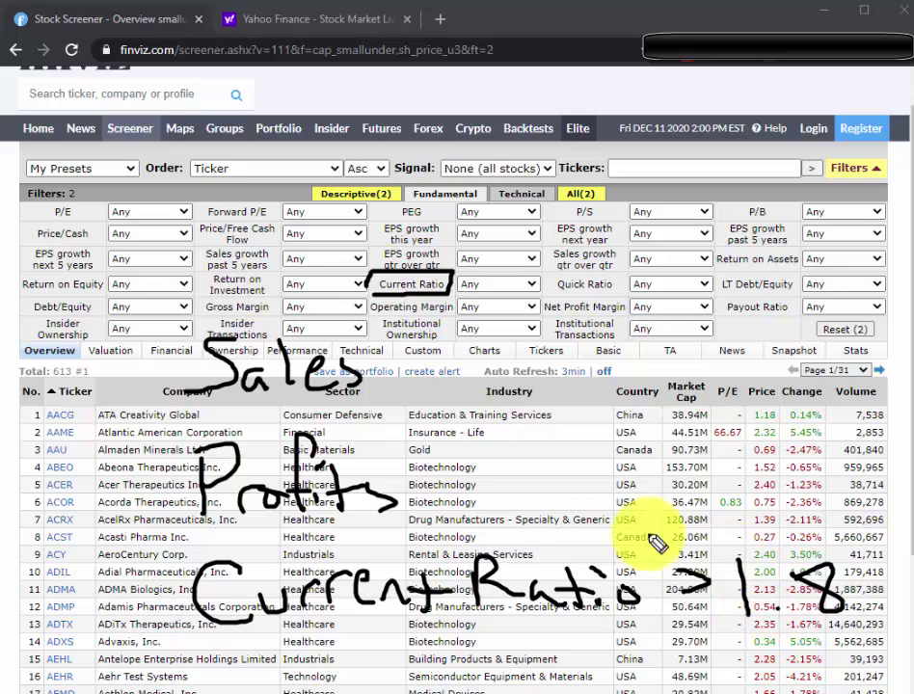
left_click_drag(416, 270, 362, 282)
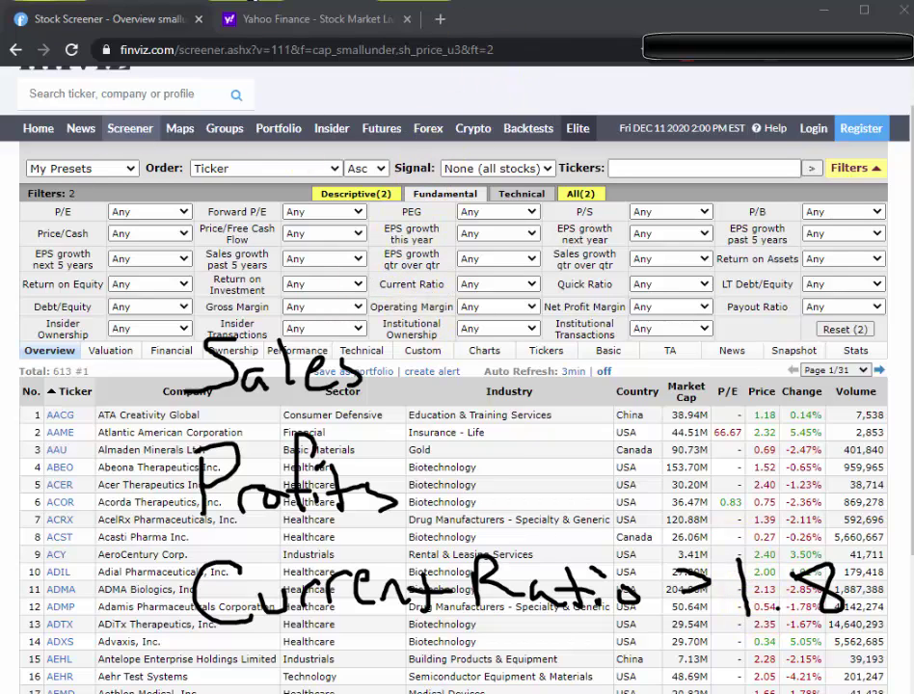
left_click(497, 283)
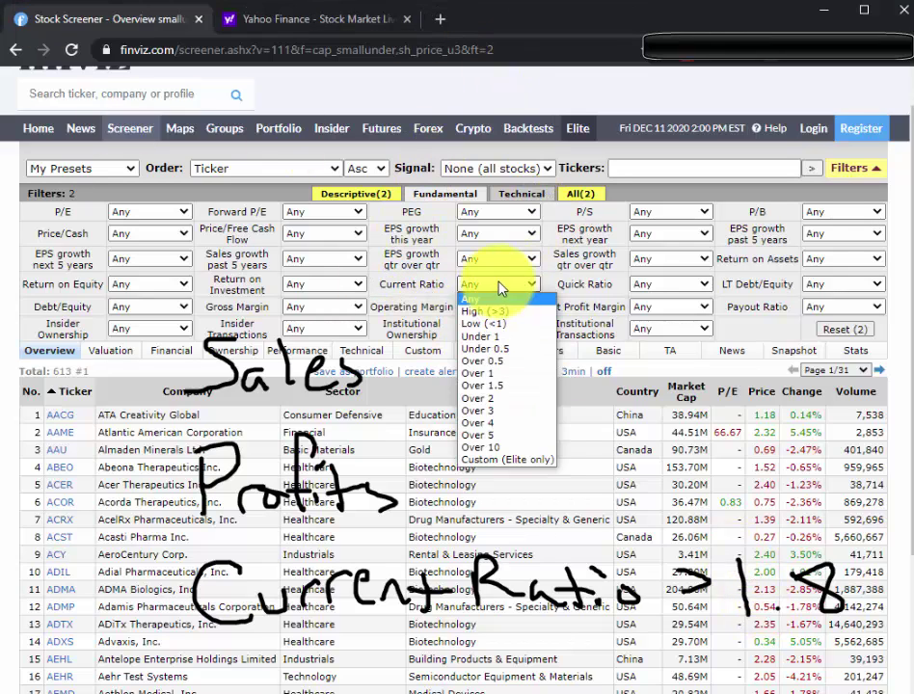
left_click(528, 373)
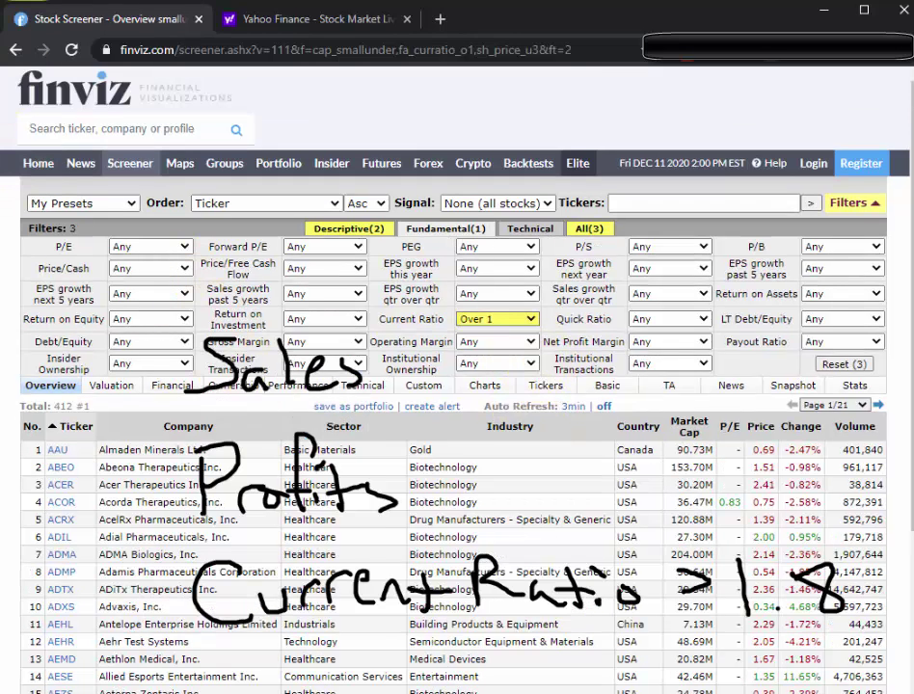
Erase the ".8" from the handwritten current ratio note, leaving "> 1"
left_click(27, 0)
mouse_move(797, 563)
left_mouse_down()
mouse_move(845, 570)
mouse_move(773, 607)
left_mouse_up()
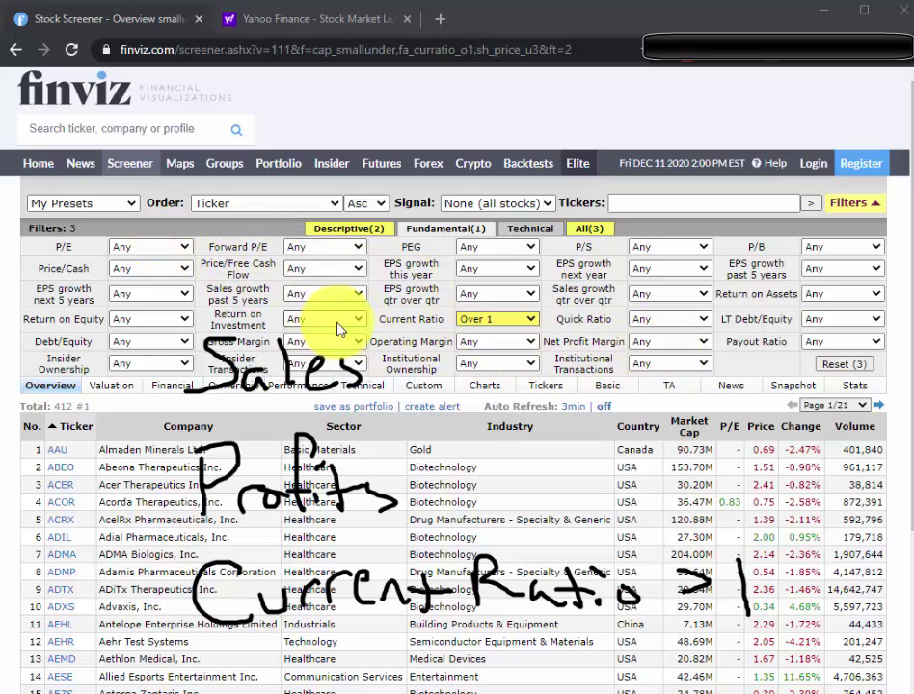
Underline the Gross Margin, Operating Margin and Net Profit Margin labels with the pen, and link them with two curved arrows
scroll(359, 322, "down", 3)
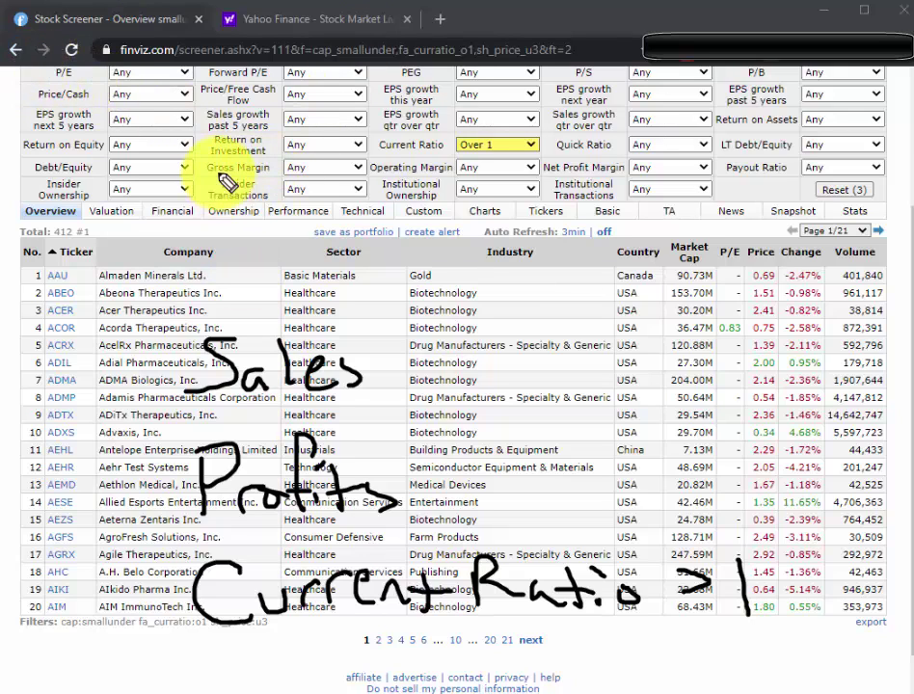
left_click_drag(198, 179, 285, 178)
left_click_drag(371, 178, 453, 176)
left_click_drag(543, 178, 634, 176)
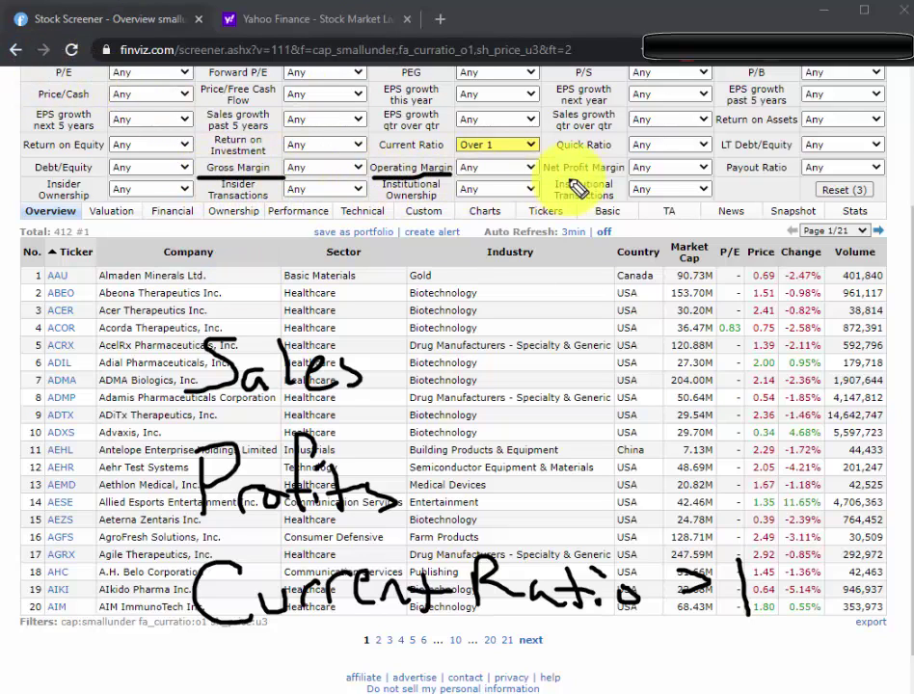
mouse_move(246, 156)
left_mouse_down()
mouse_move(386, 135)
mouse_move(418, 147)
mouse_move(550, 131)
mouse_move(582, 139)
mouse_move(573, 145)
left_mouse_up()
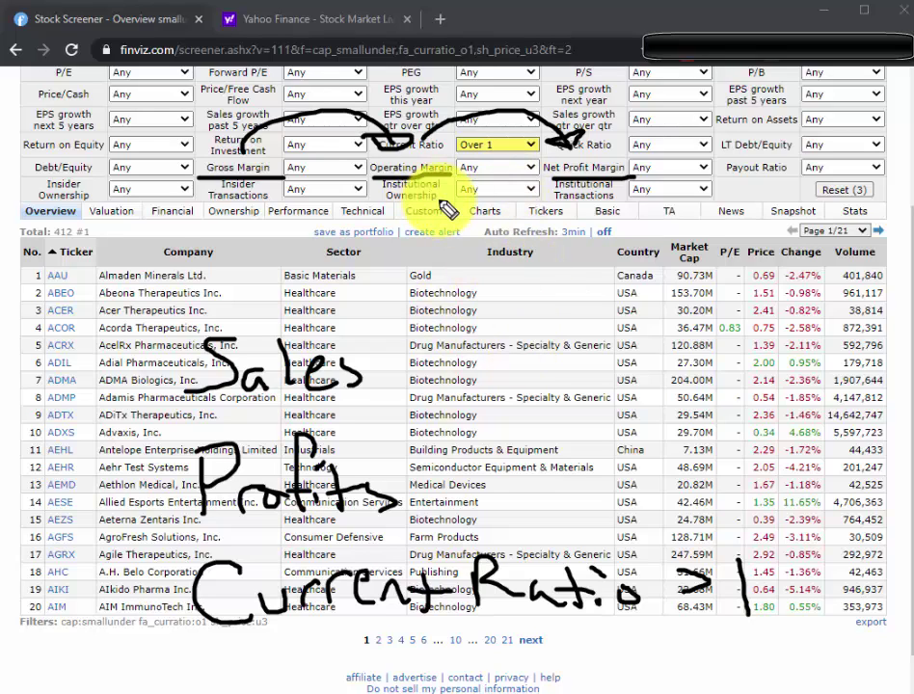
Undo the three margin underlines and the arrows linking them, keeping the handwritten checklist
key("ctrl+z")
key("ctrl+z")
key("ctrl+z")
key("ctrl+z")
key("ctrl+z")
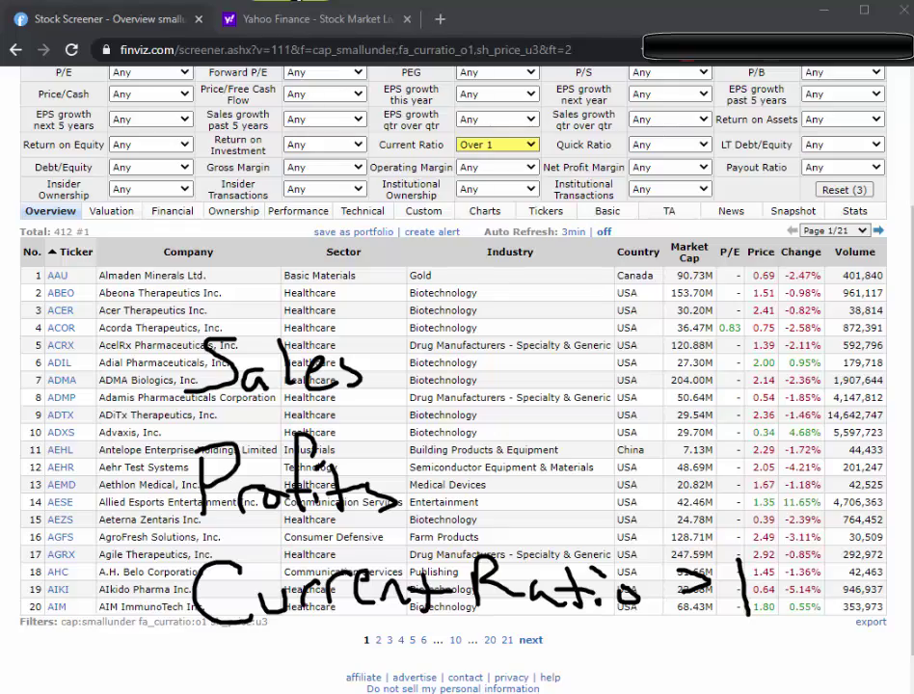
Set the Gross Margin filter to Positive (>0%) and the Sales growth past 5 years filter to Over 10%
left_click(317, 170)
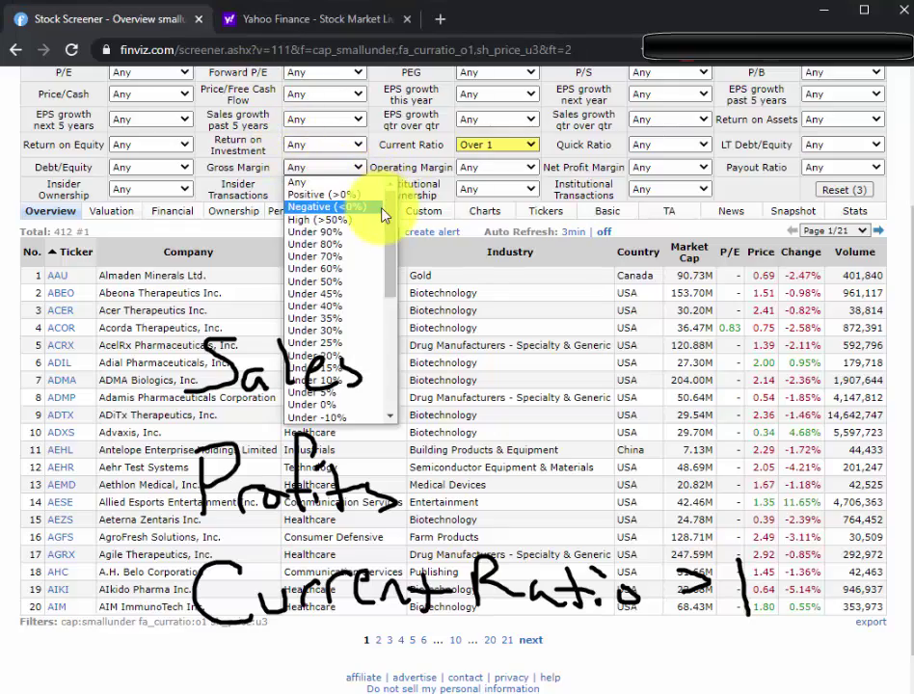
left_click(376, 201)
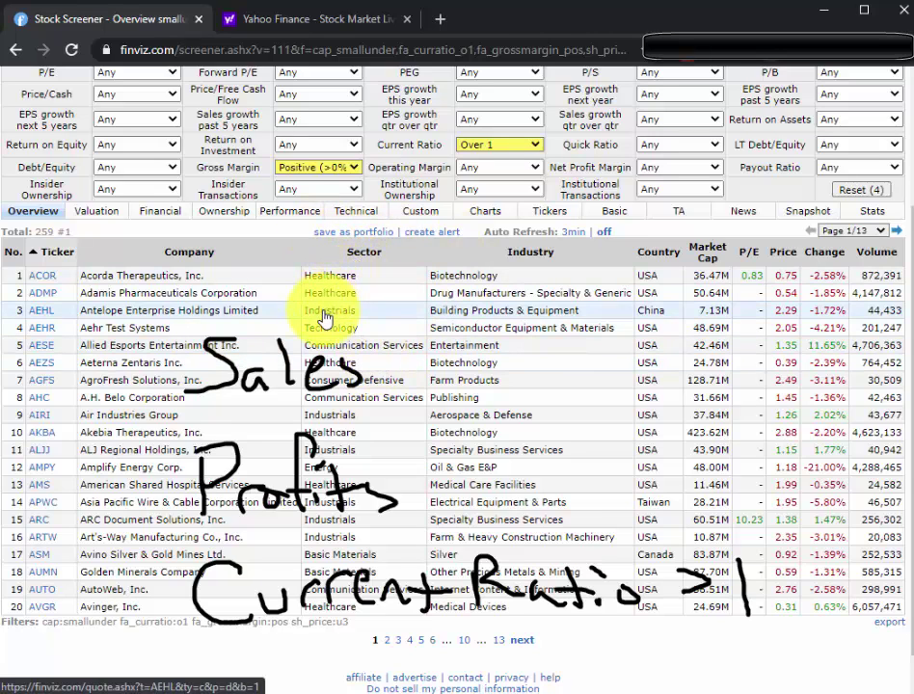
scroll(328, 318, "up", 2)
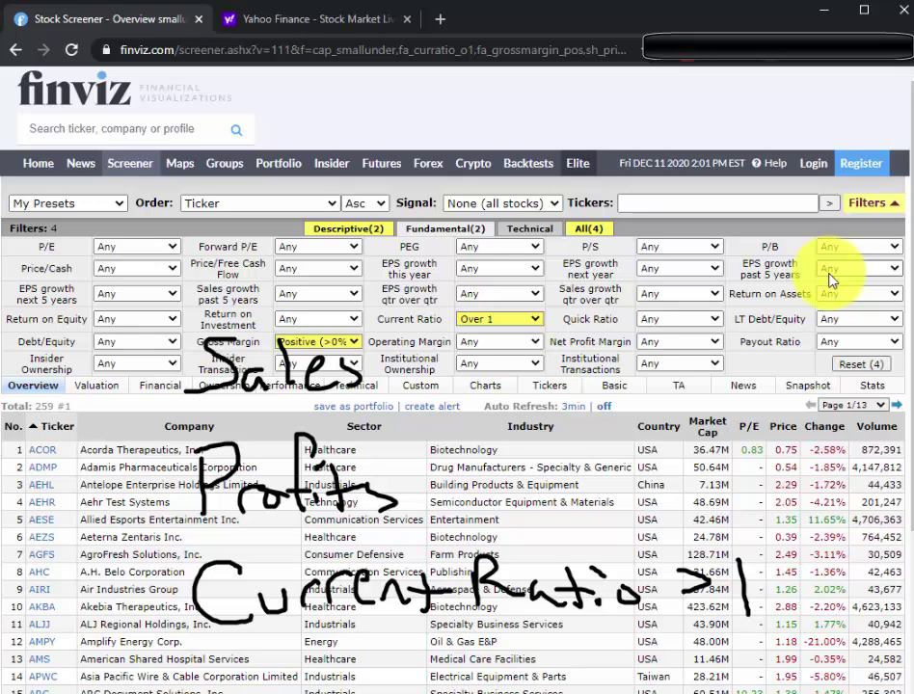
left_click(301, 297)
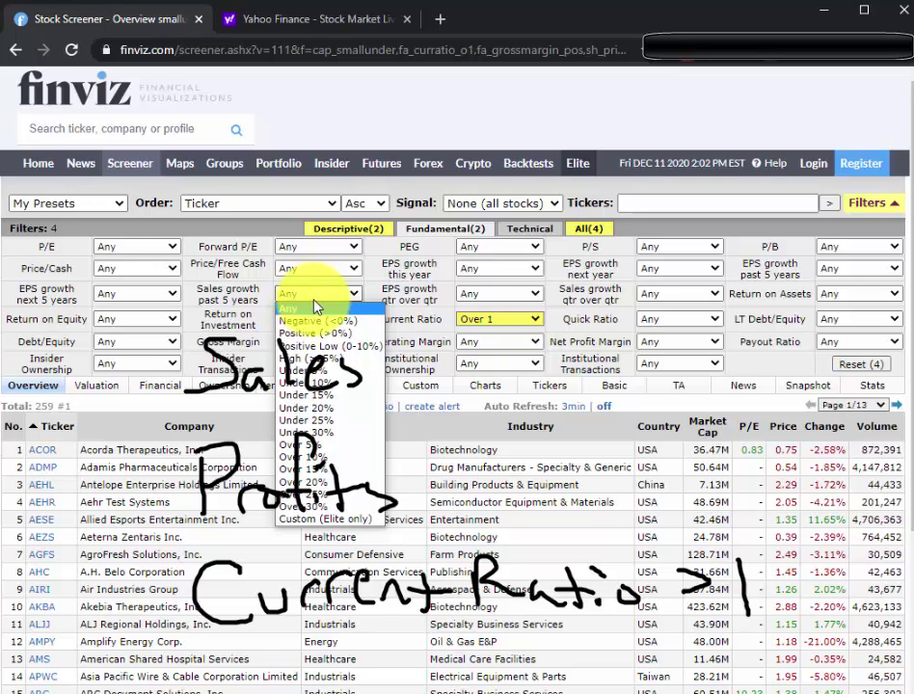
left_click(340, 459)
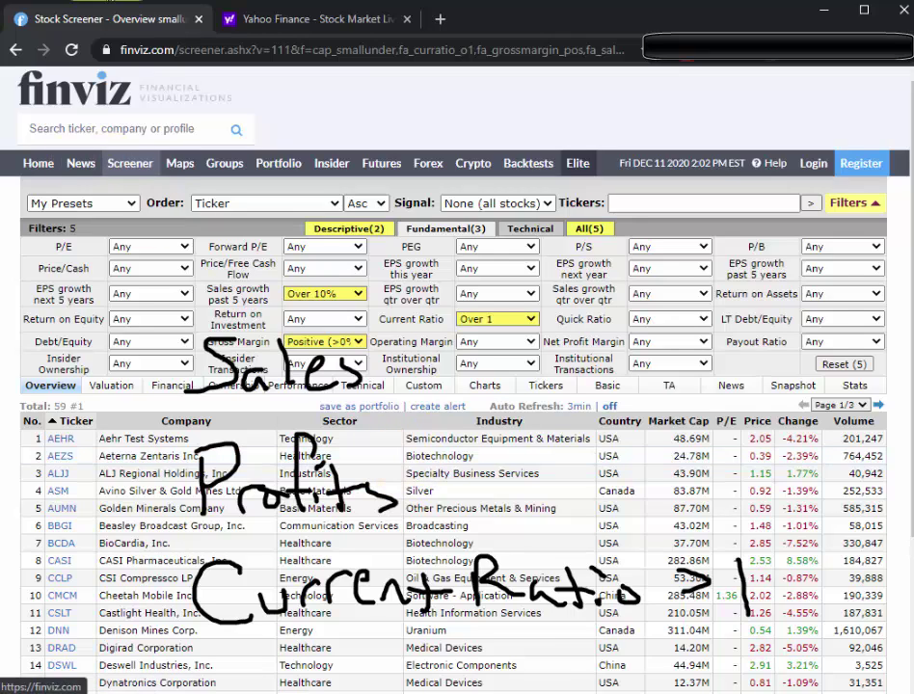
Underline the tickers AEHR, DSWL, FPAY and FSI in the results table with the pen
scroll(326, 388, "down", 3)
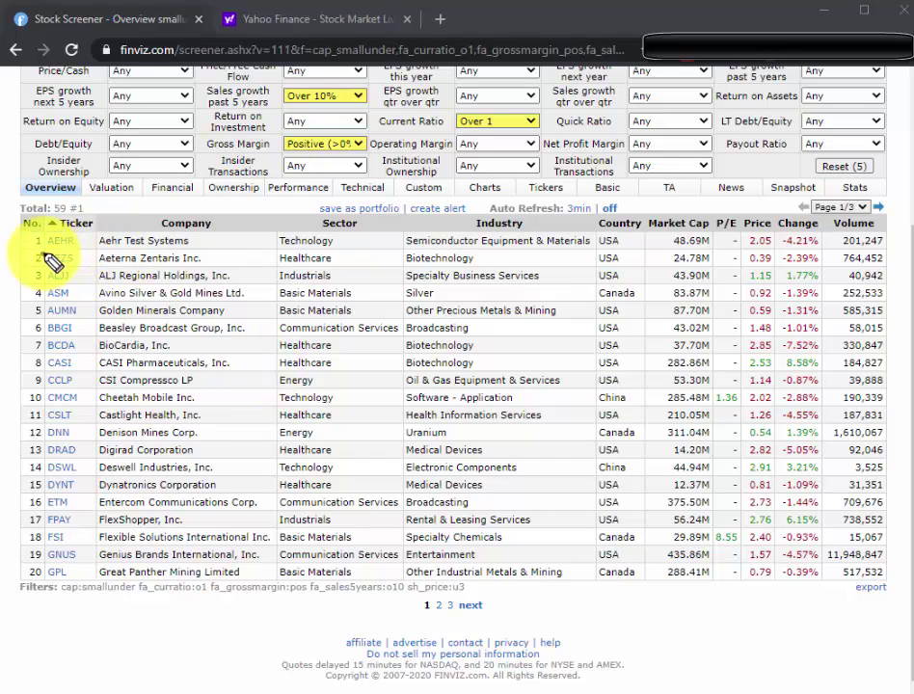
left_click_drag(42, 254, 76, 253)
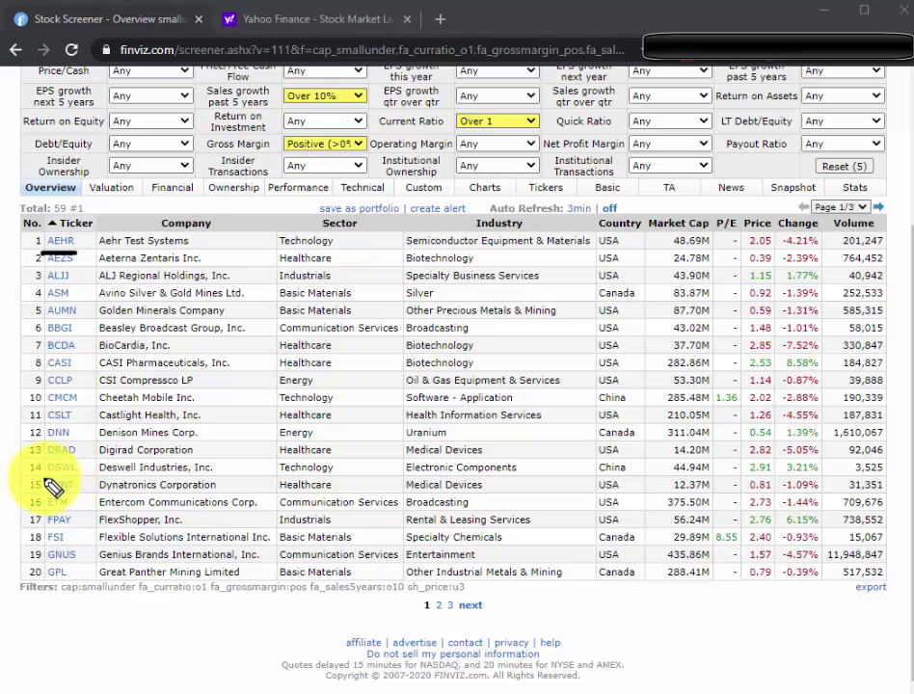
left_click_drag(45, 476, 77, 475)
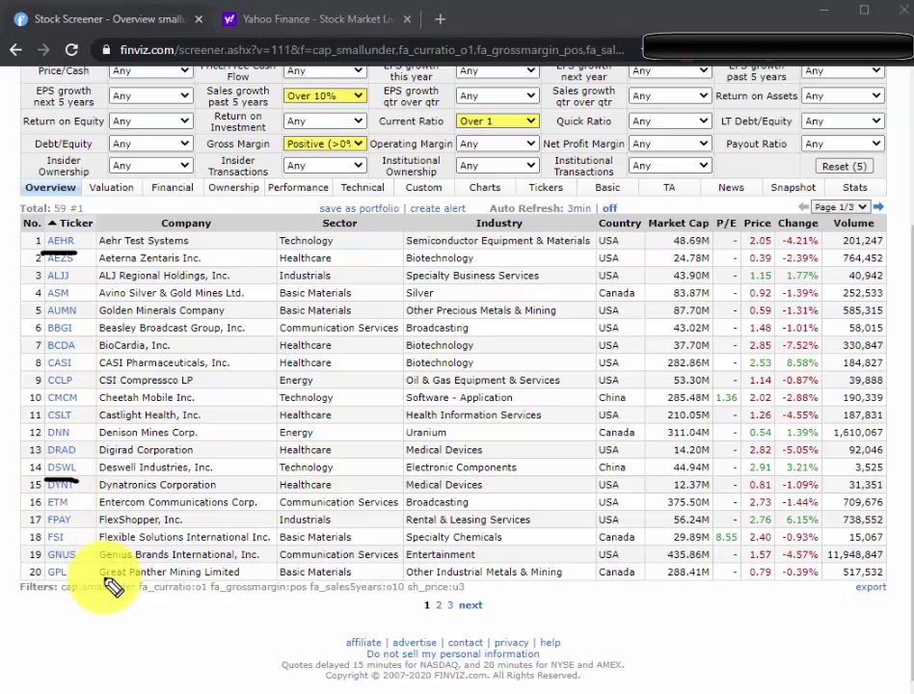
left_click_drag(44, 530, 72, 527)
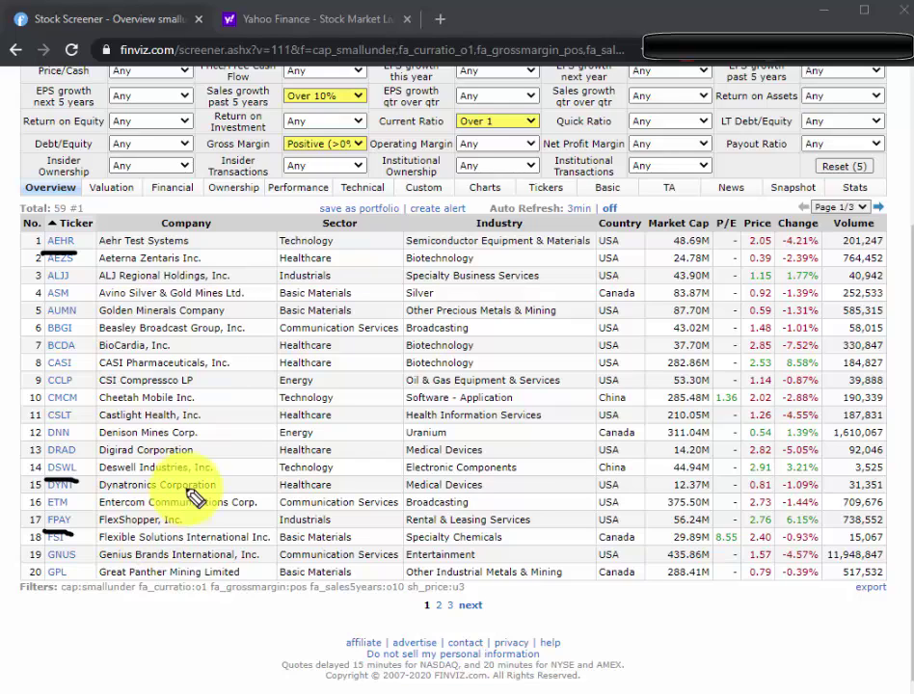
left_click_drag(41, 545, 75, 552)
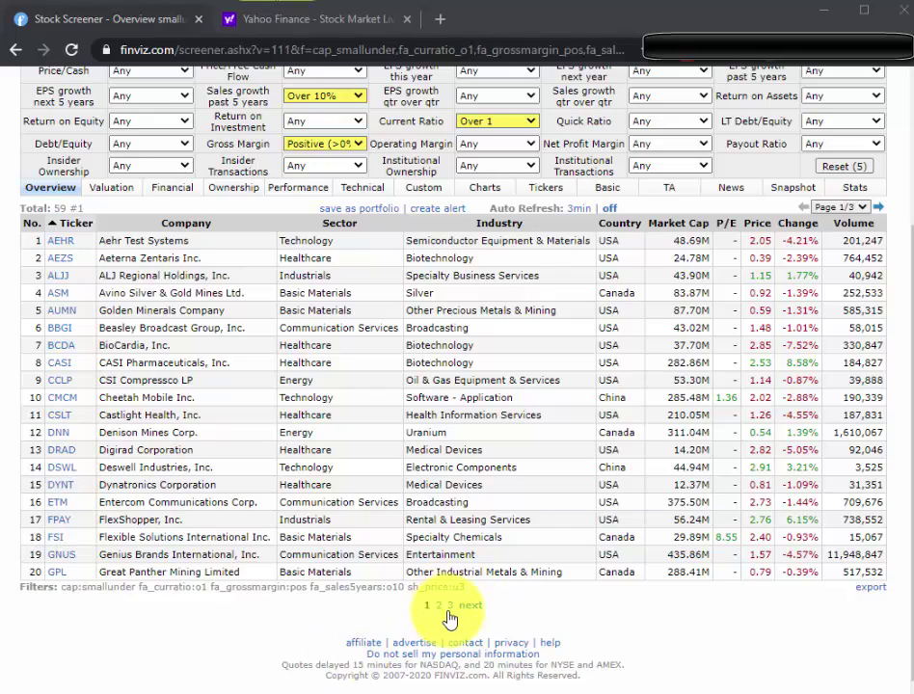
Tighten the Current Ratio filter to Over 1.5
scroll(518, 451, "up", 3)
left_click(511, 298)
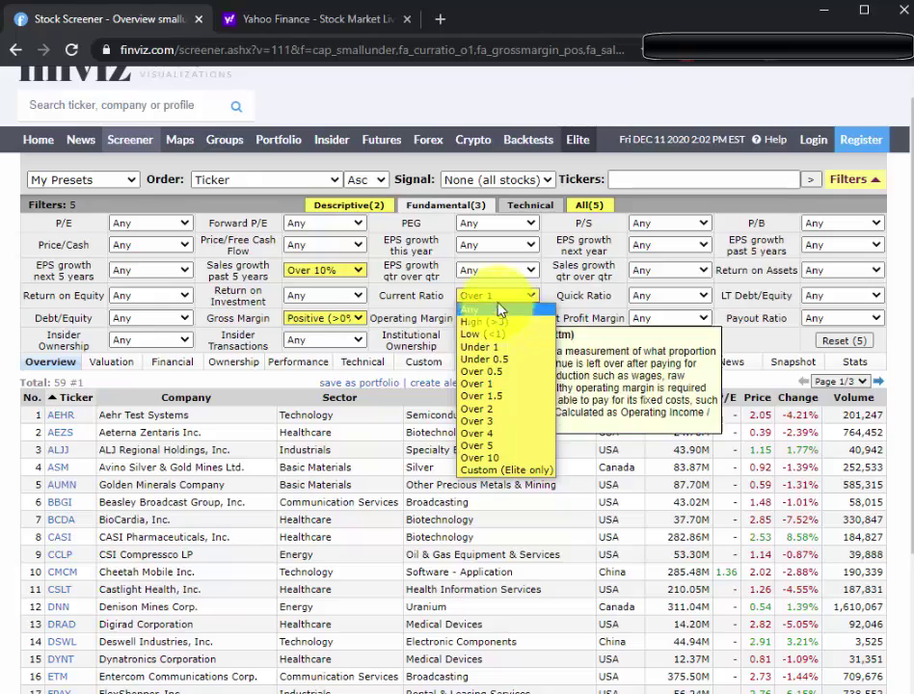
left_click(509, 395)
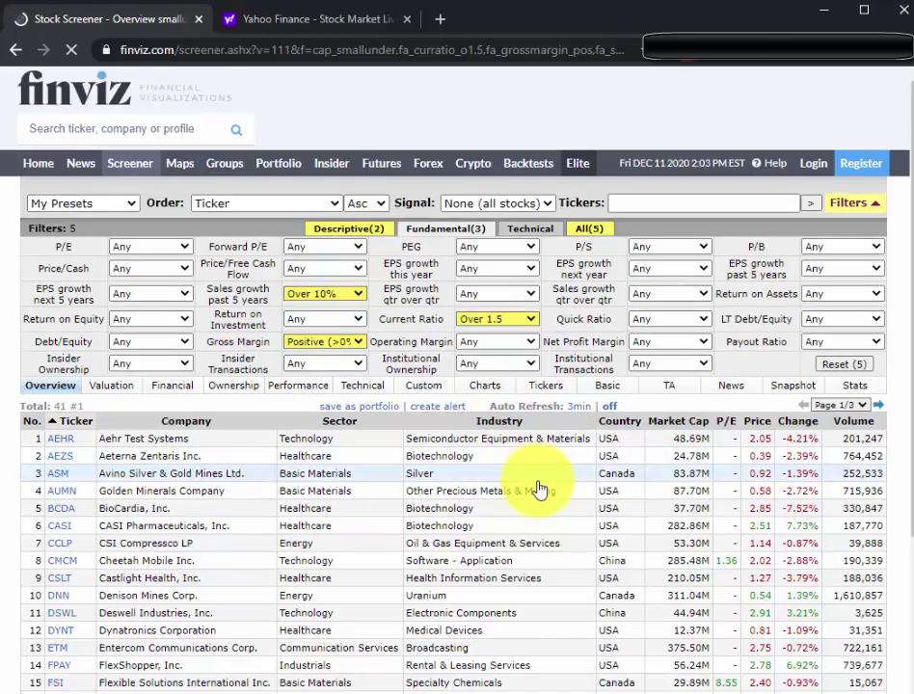
scroll(527, 495, "down", 3)
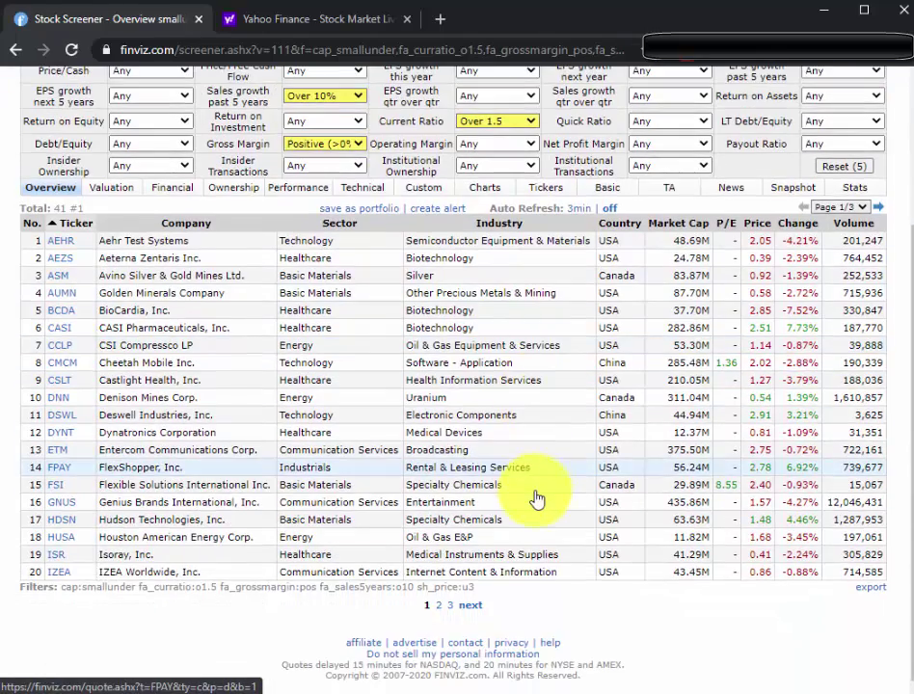
Check the Gross Margin filter's options without changing it, and set the Sales growth past 5 years filter to Over 20%
left_click(347, 145)
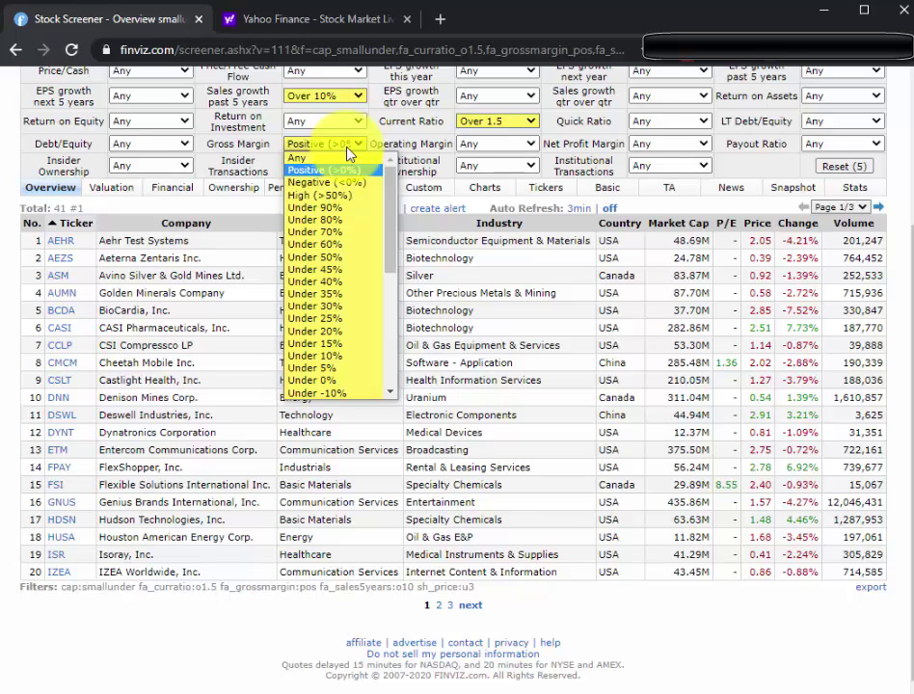
left_click(347, 145)
left_click(347, 96)
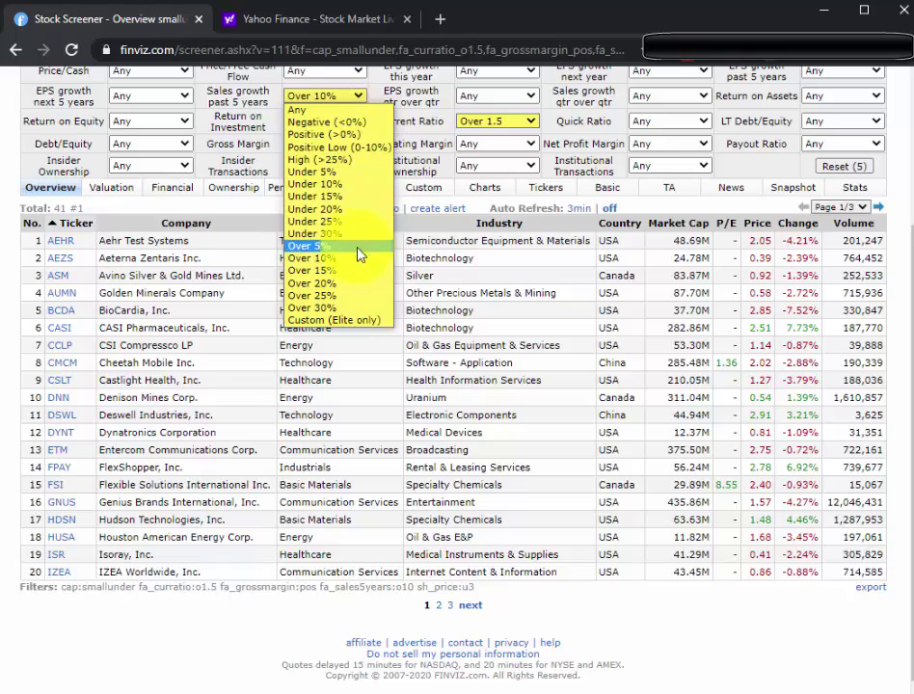
left_click(324, 283)
scroll(405, 477, "down", 4)
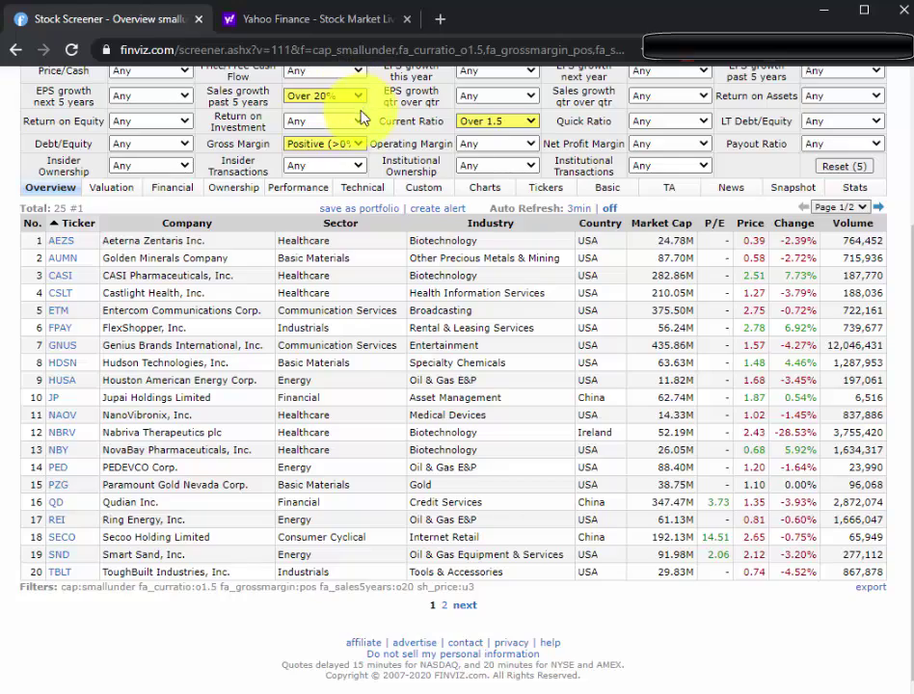
scroll(370, 138, "up", 2)
scroll(384, 174, "down", 2)
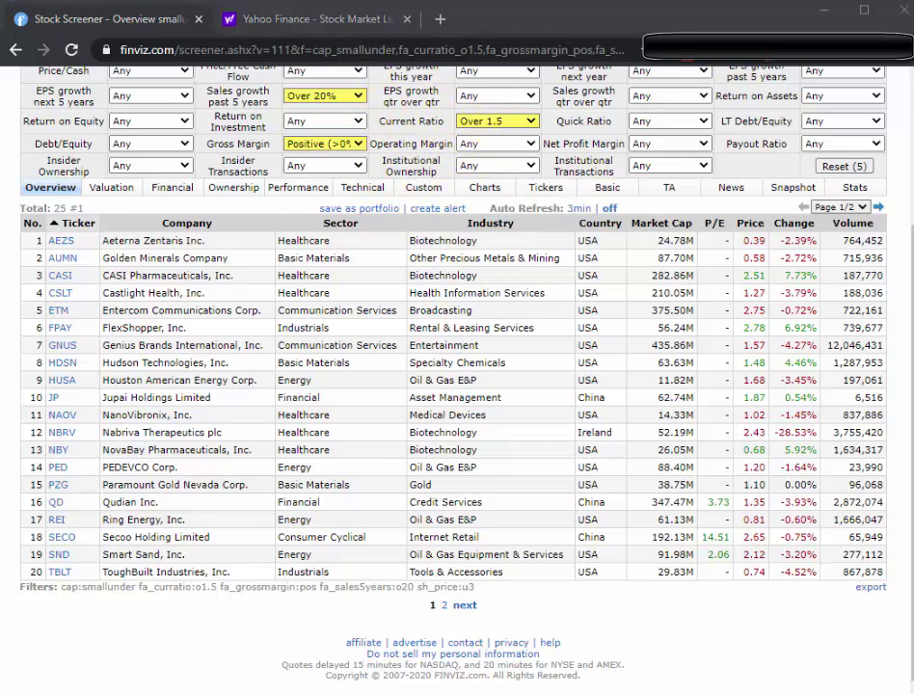
Handwrite the note "3-5 Fundamental" across the top of the results table, and clear it again
mouse_move(208, 173)
left_mouse_down()
mouse_move(227, 215)
mouse_move(282, 190)
mouse_move(290, 214)
left_mouse_up()
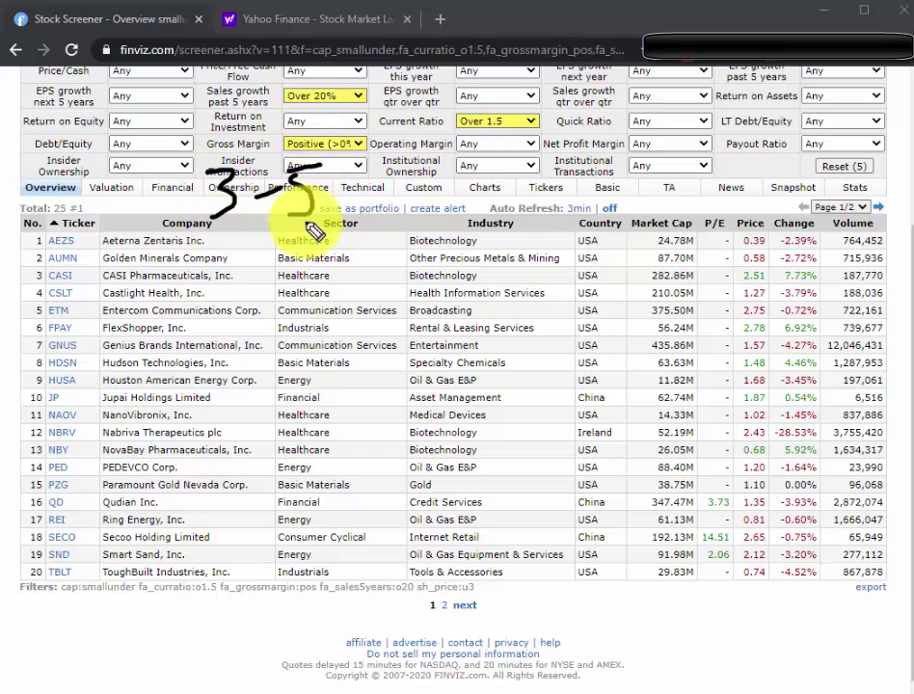
left_click_drag(443, 174, 402, 226)
mouse_move(402, 202)
left_mouse_down()
mouse_move(428, 200)
mouse_move(511, 232)
mouse_move(724, 236)
mouse_move(725, 183)
left_mouse_up()
left_click_drag(735, 178, 745, 242)
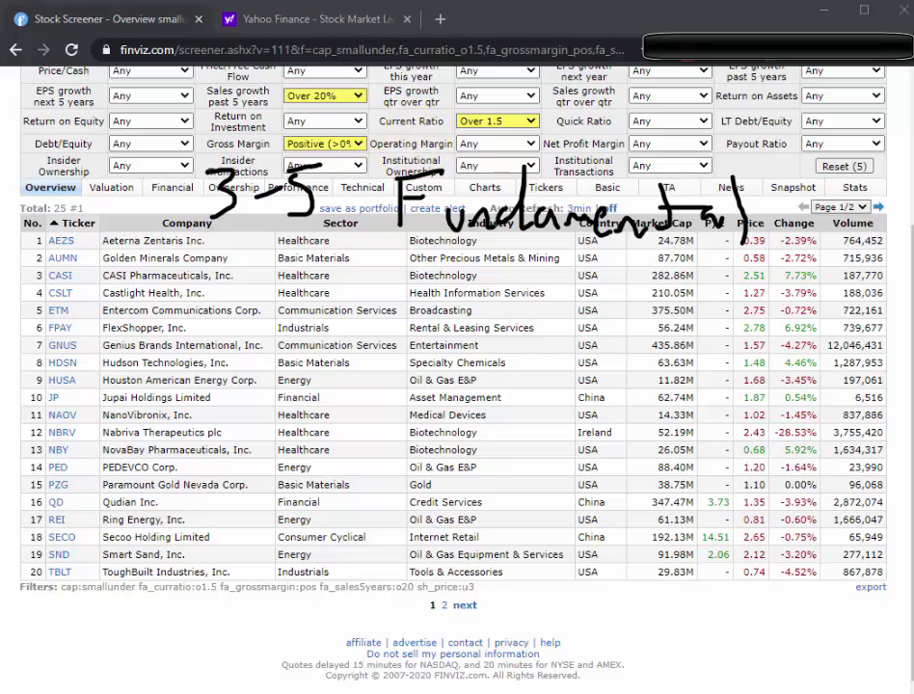
key("Escape")
scroll(632, 351, "up", 2)
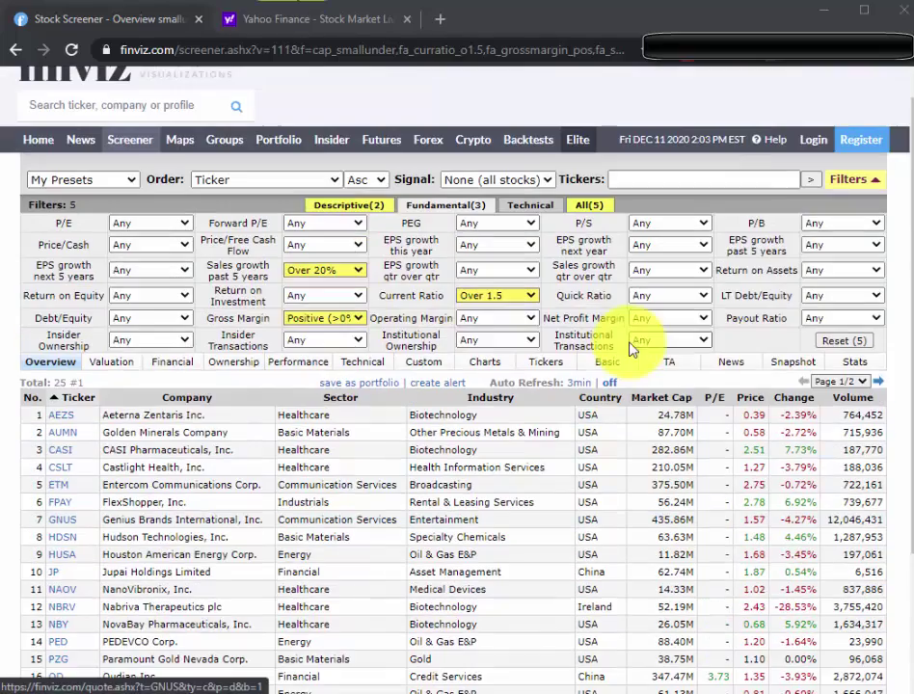
scroll(634, 361, "down", 2)
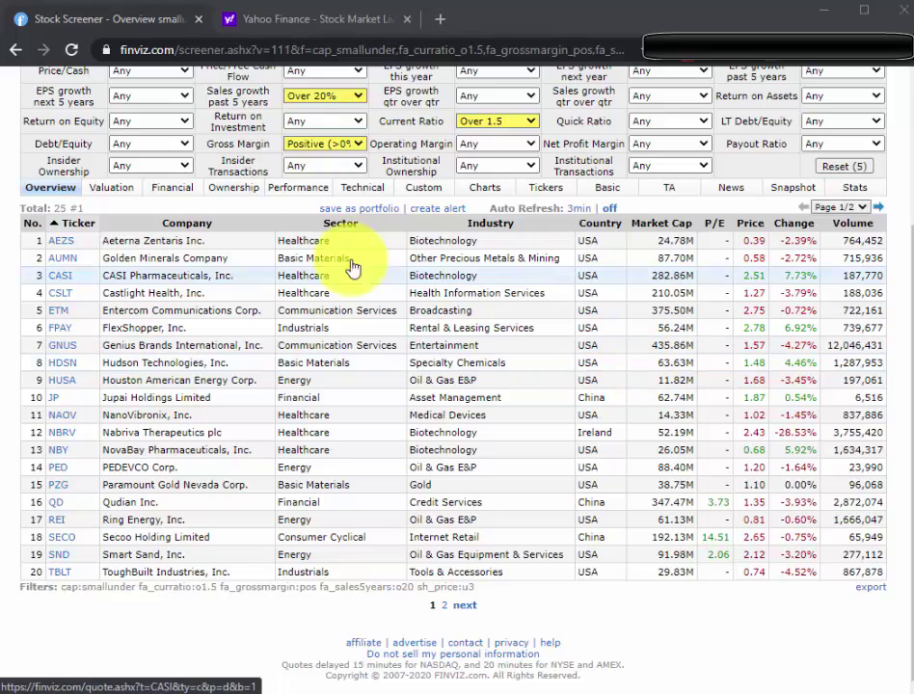
mouse_move(74, 381)
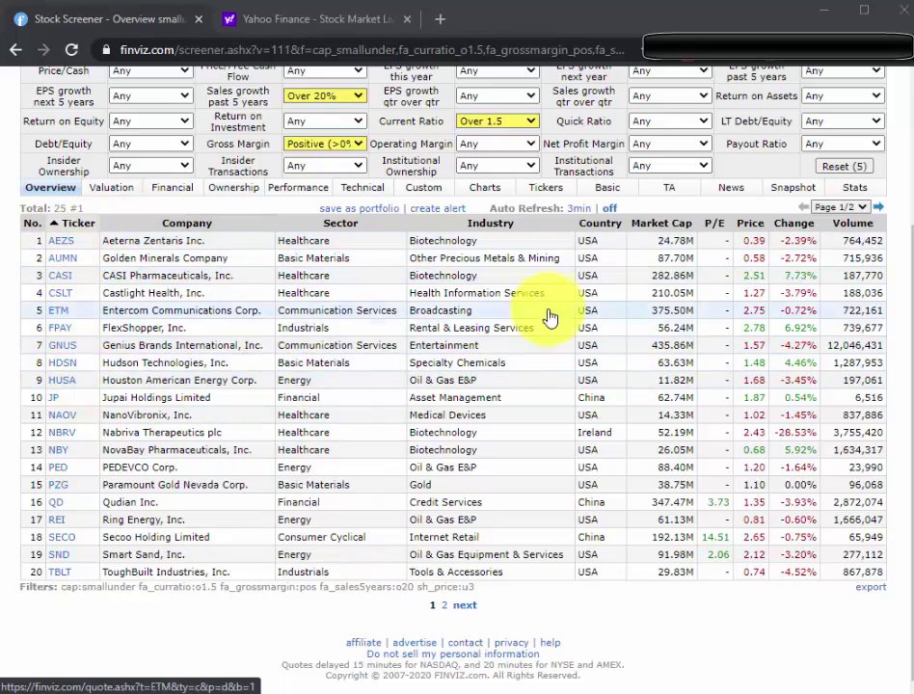
scroll(415, 270, "up", 2)
scroll(415, 268, "down", 2)
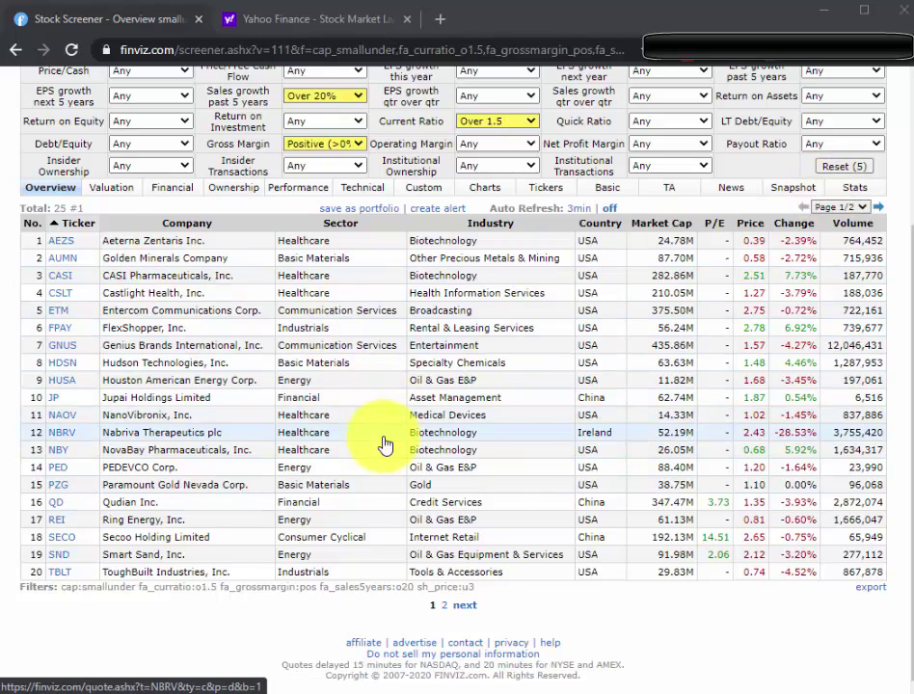
Sort the filtered stocks by price, and re-sort them by volume in ascending order
left_click(750, 225)
left_click(855, 427)
scroll(679, 489, "down", 3)
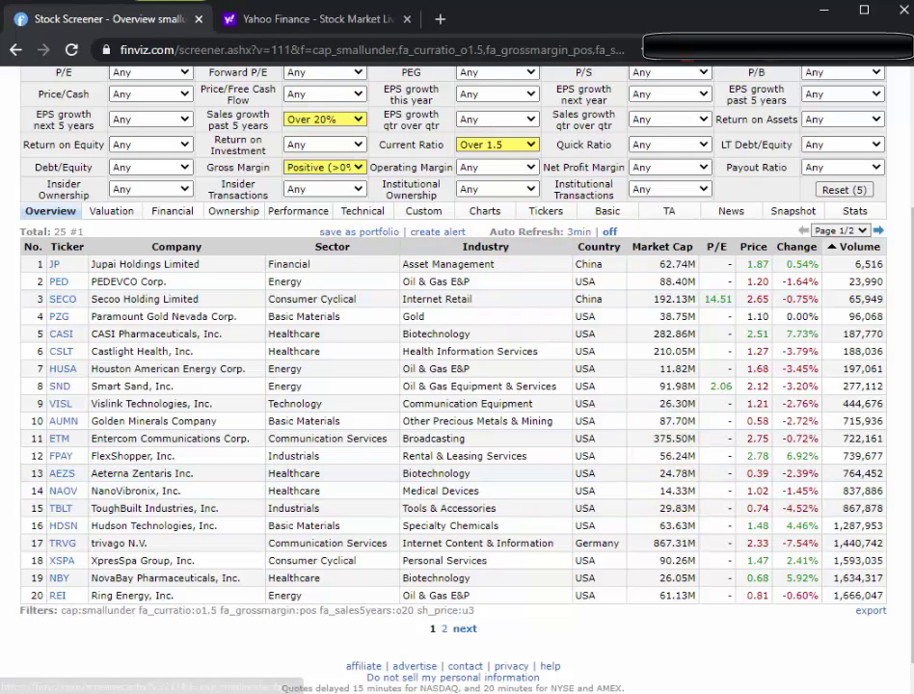
Underline the row of result view names with the pen and draw a box around Snapshot
mouse_move(29, 229)
left_mouse_down()
mouse_move(735, 237)
mouse_move(837, 193)
left_mouse_up()
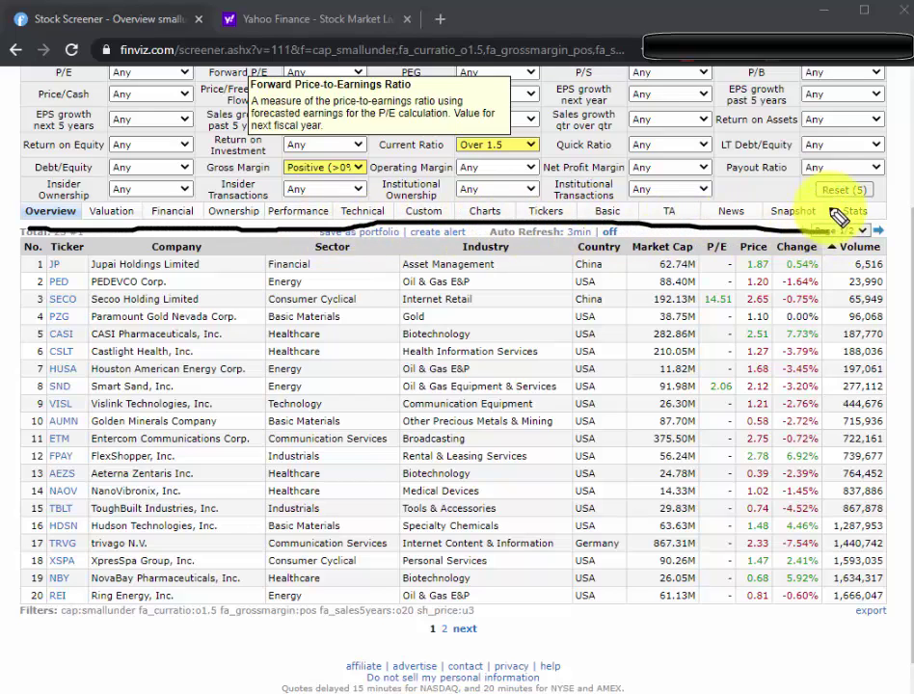
mouse_move(762, 238)
left_mouse_down()
mouse_move(786, 216)
mouse_move(806, 239)
mouse_move(818, 193)
left_mouse_up()
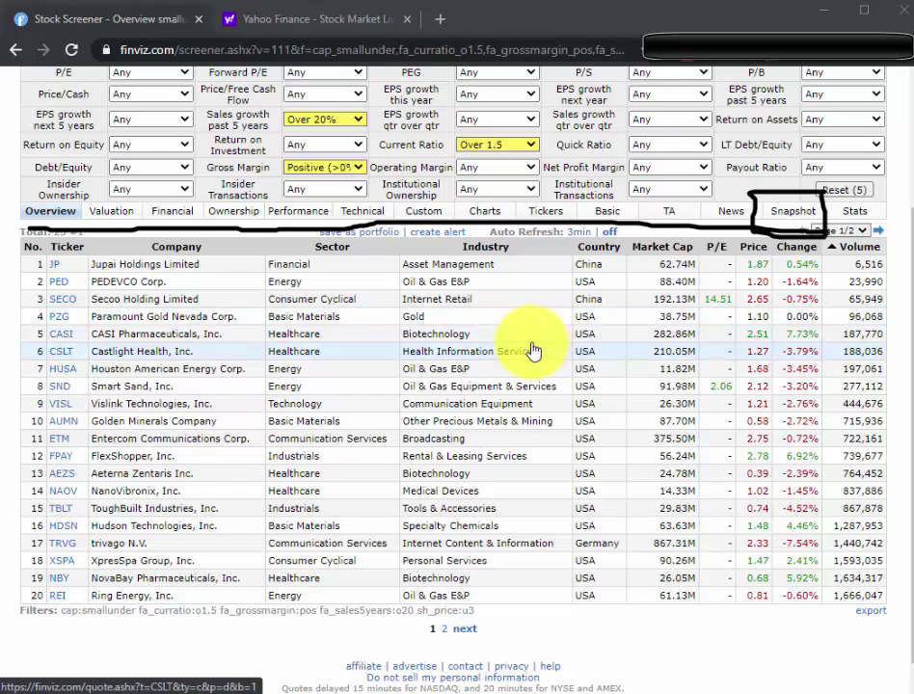
Switch the results to the Financial view and clear the pen marks
left_click(174, 218)
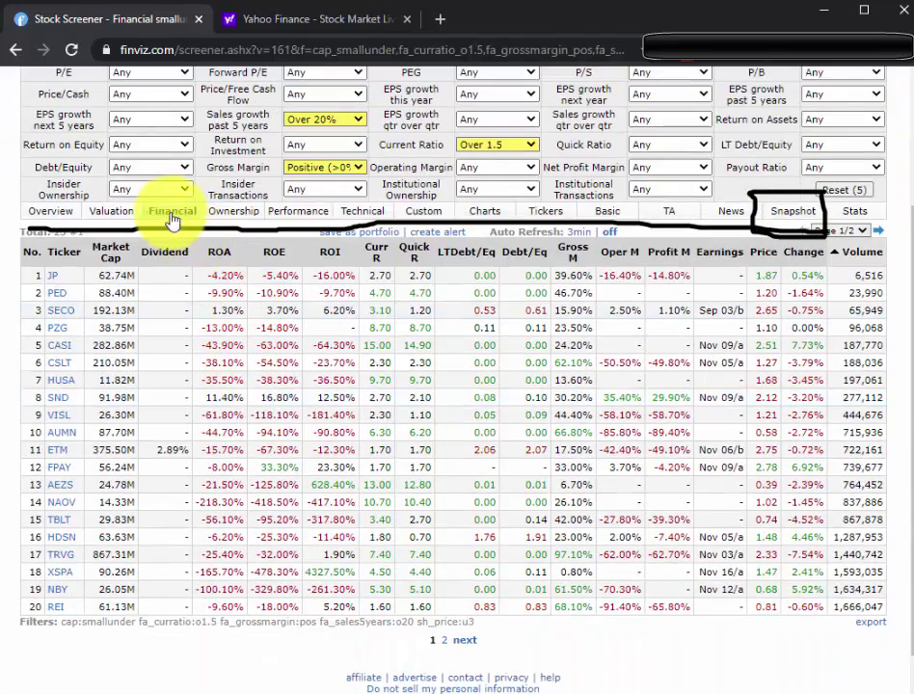
key("ctrl+shift+7")
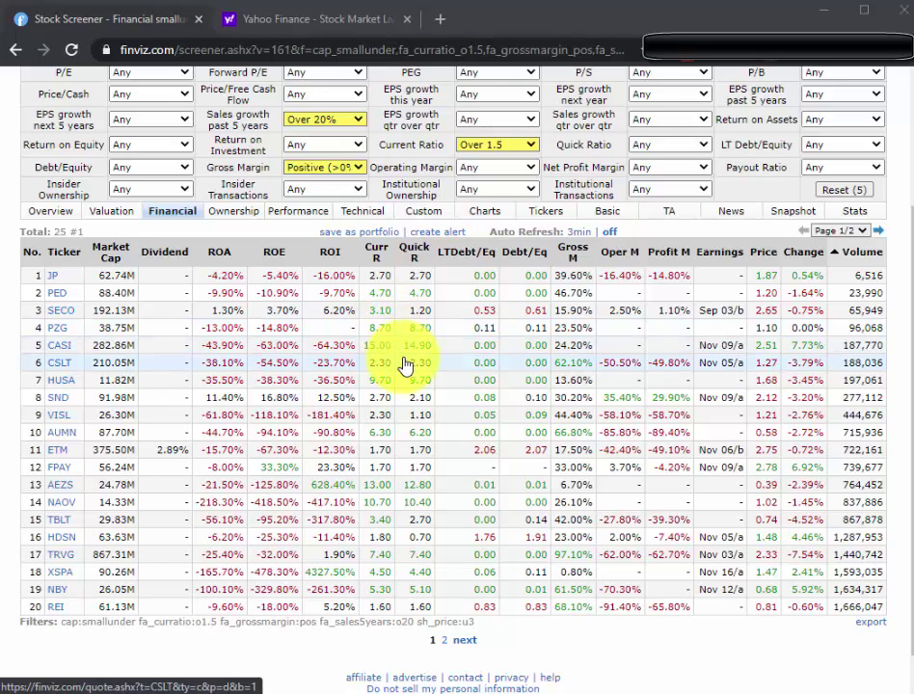
Sort the Financial results by gross margin from highest to lowest
left_click(573, 253)
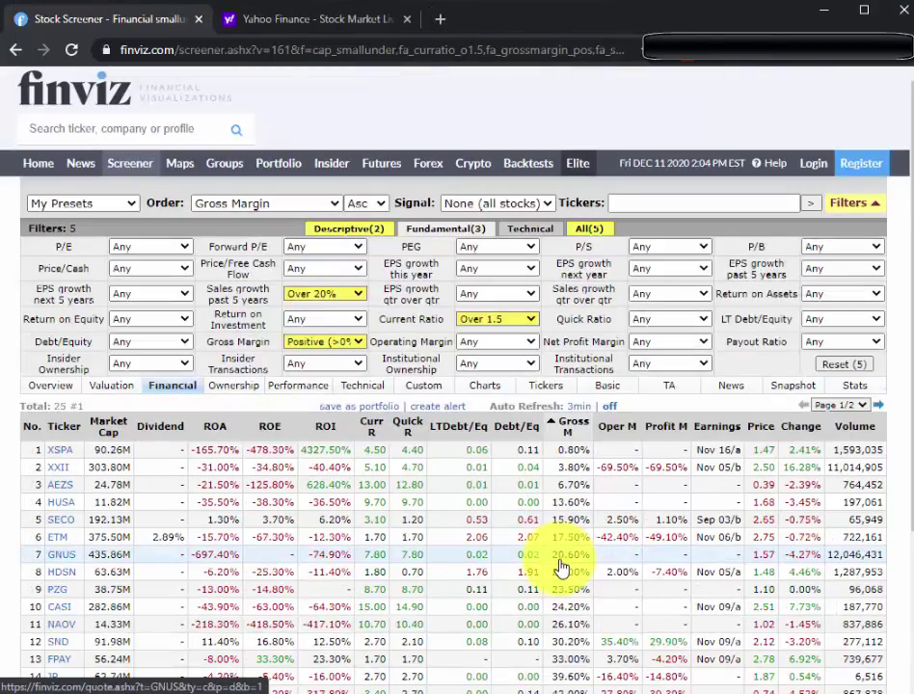
scroll(561, 569, "down", 3)
left_click(573, 286)
scroll(582, 521, "down", 3)
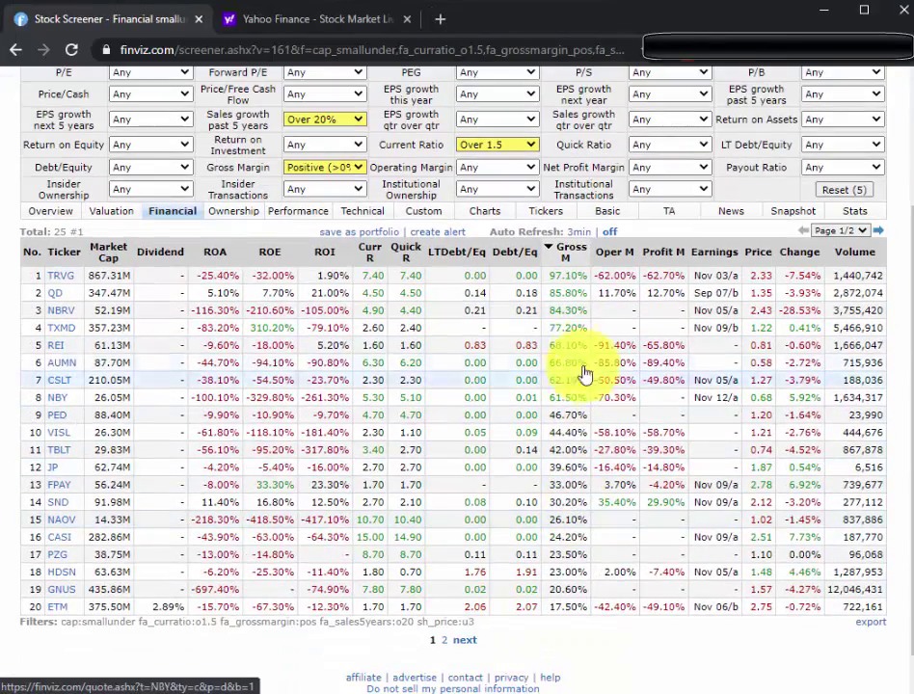
mouse_move(74, 278)
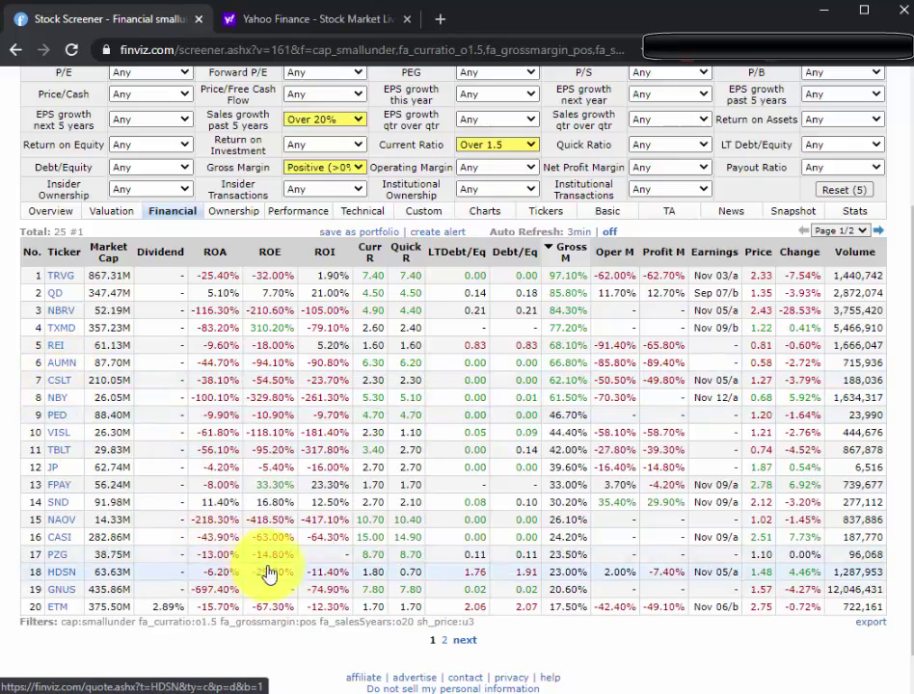
Review the screener's descriptive filters, including the market cap and price settings
scroll(461, 506, "up", 3)
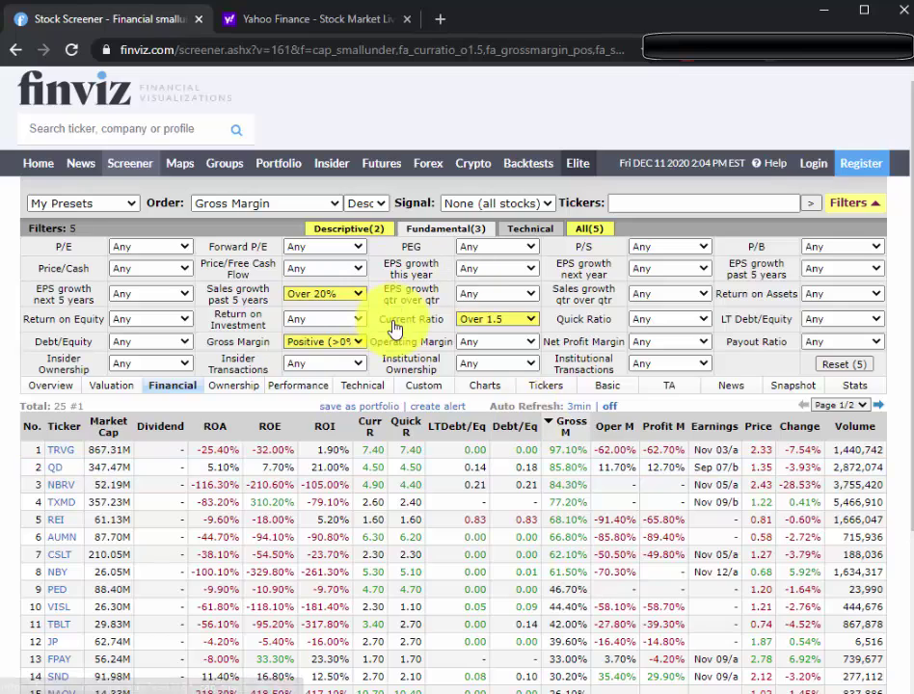
mouse_move(392, 306)
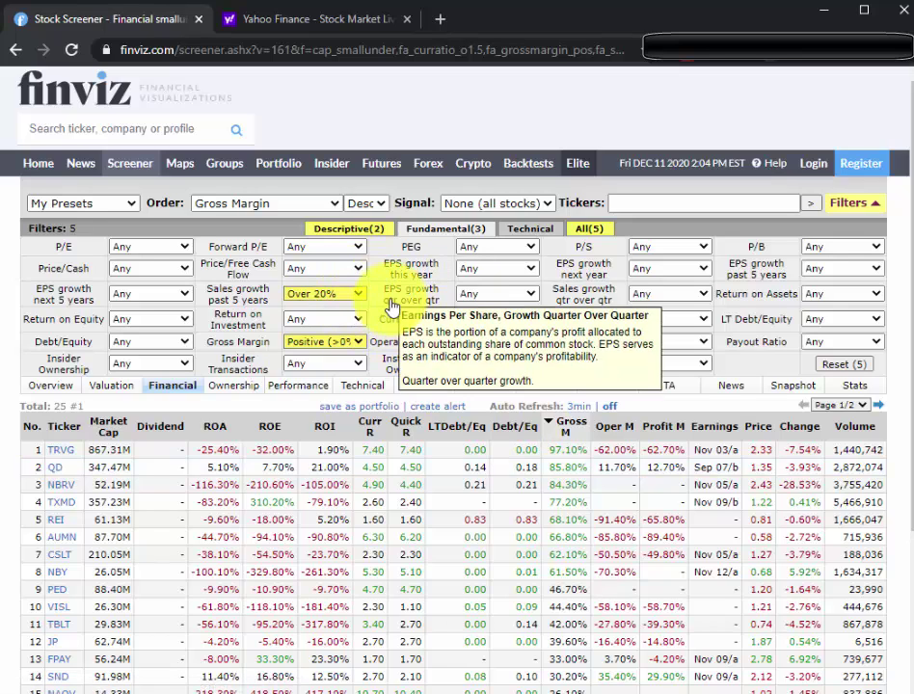
left_click(347, 229)
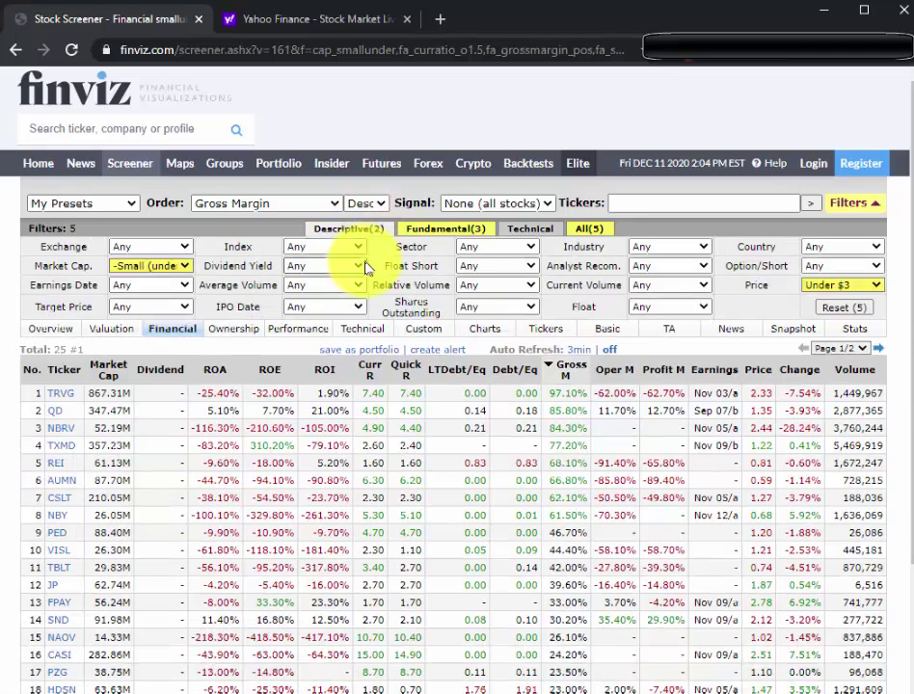
mouse_move(389, 270)
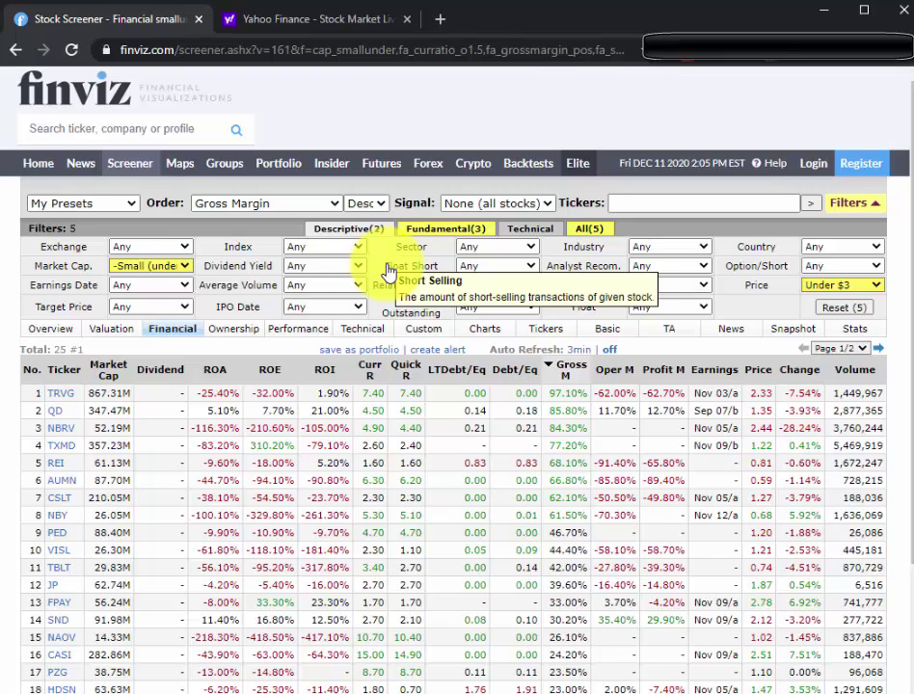
Switch to Yahoo Finance and open its stock screeners page
left_click(318, 19)
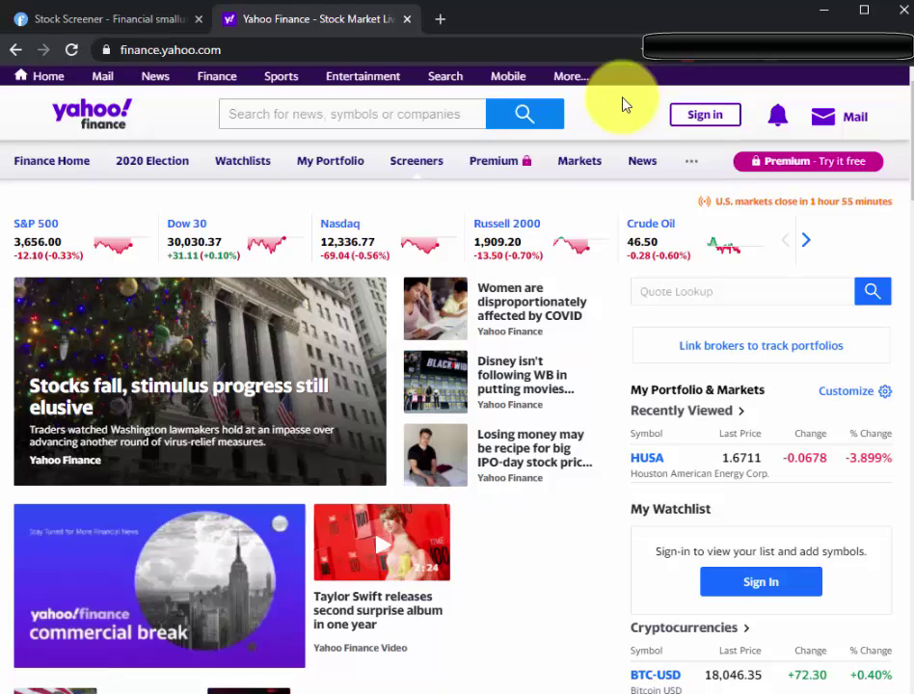
mouse_move(395, 170)
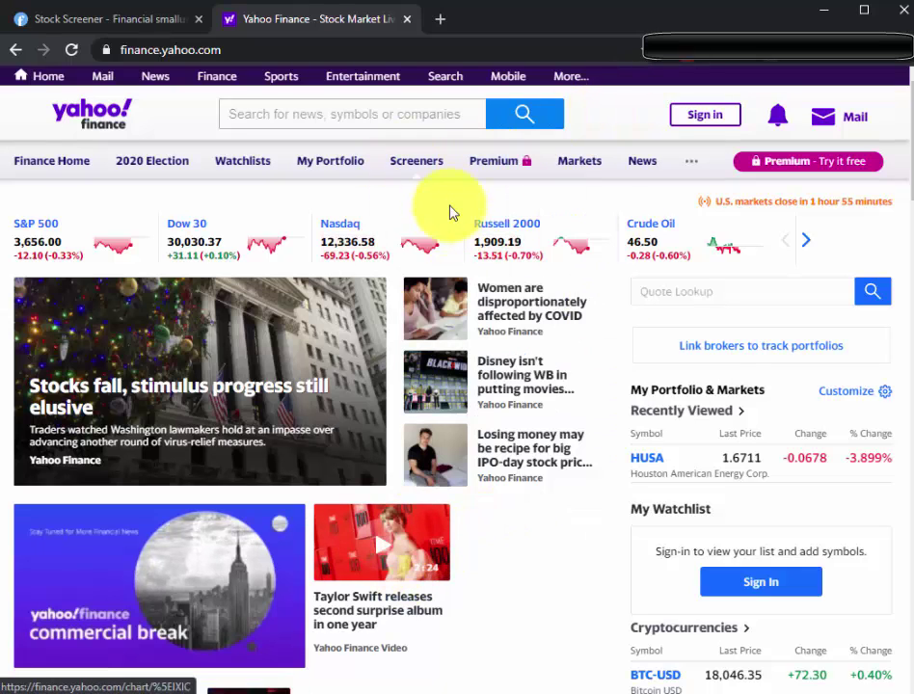
mouse_move(425, 174)
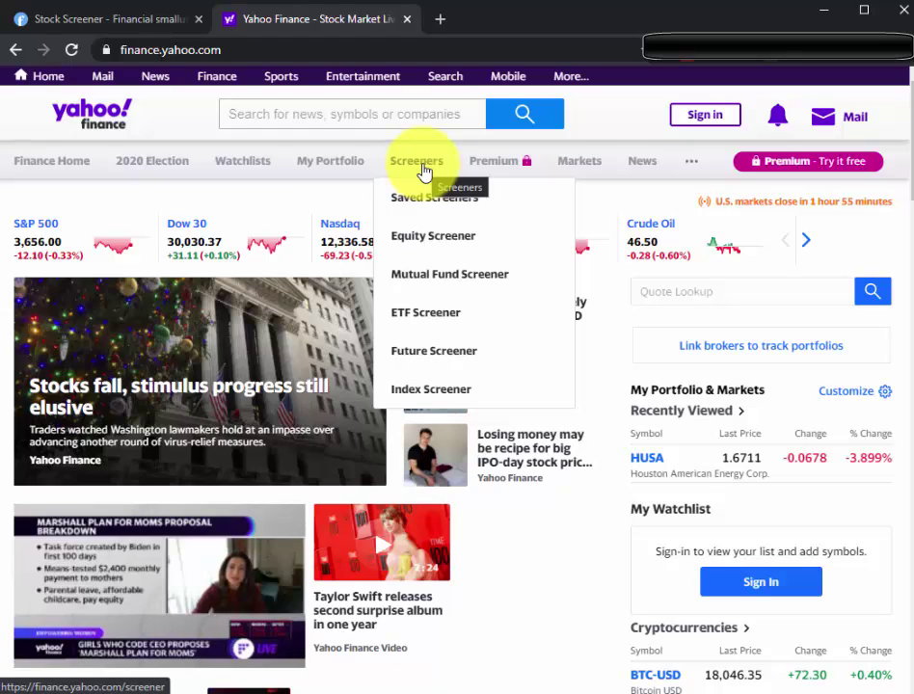
left_click(423, 170)
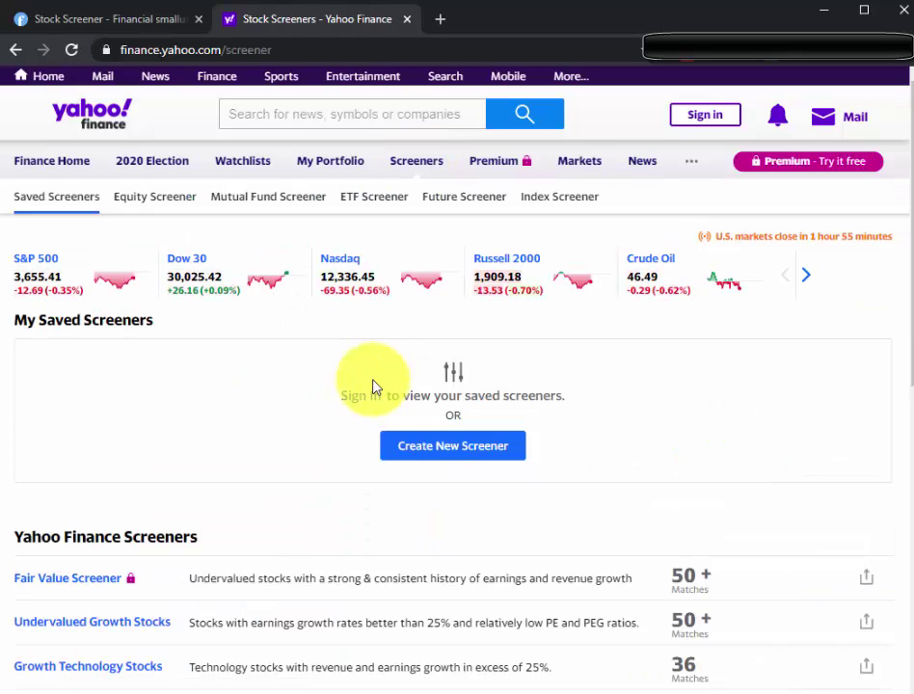
Look through the predefined Yahoo Finance screeners, from Fair Value Screener down to the growth and mutual fund lists
scroll(219, 164, "down", 3)
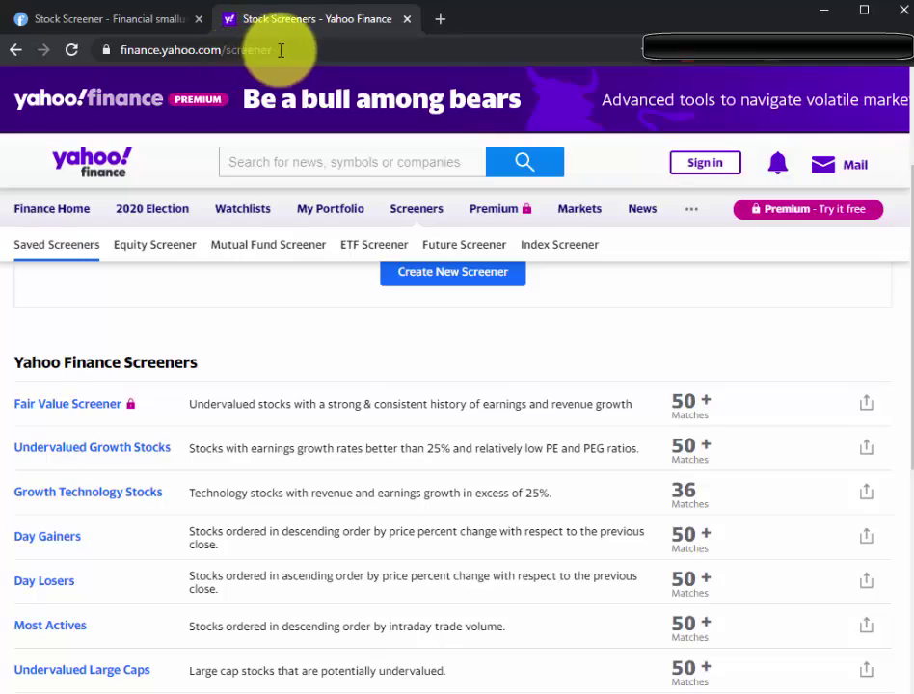
scroll(281, 405, "up", 2)
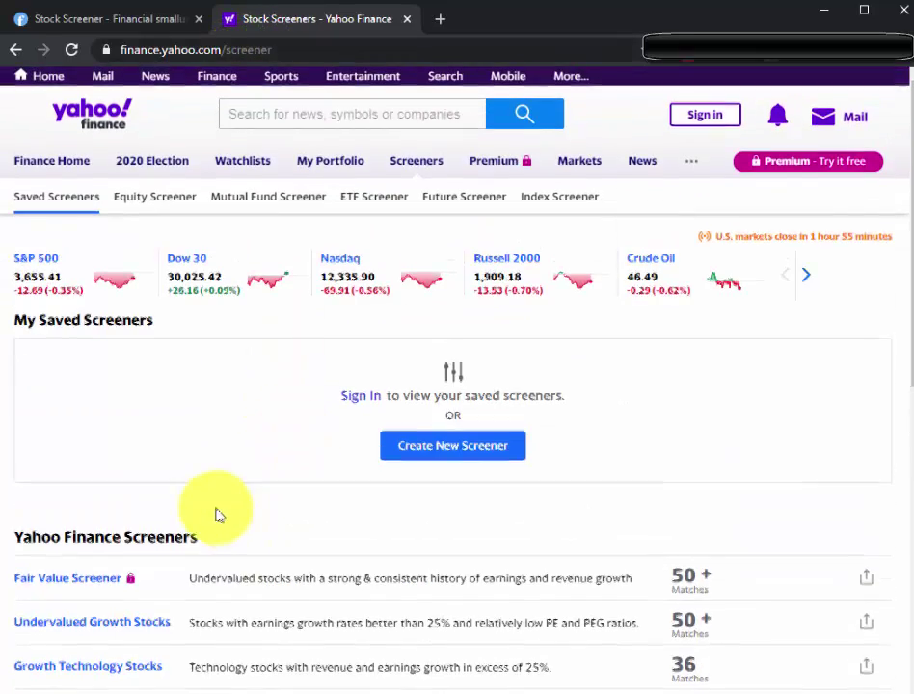
scroll(218, 516, "down", 6)
scroll(108, 510, "up", 4)
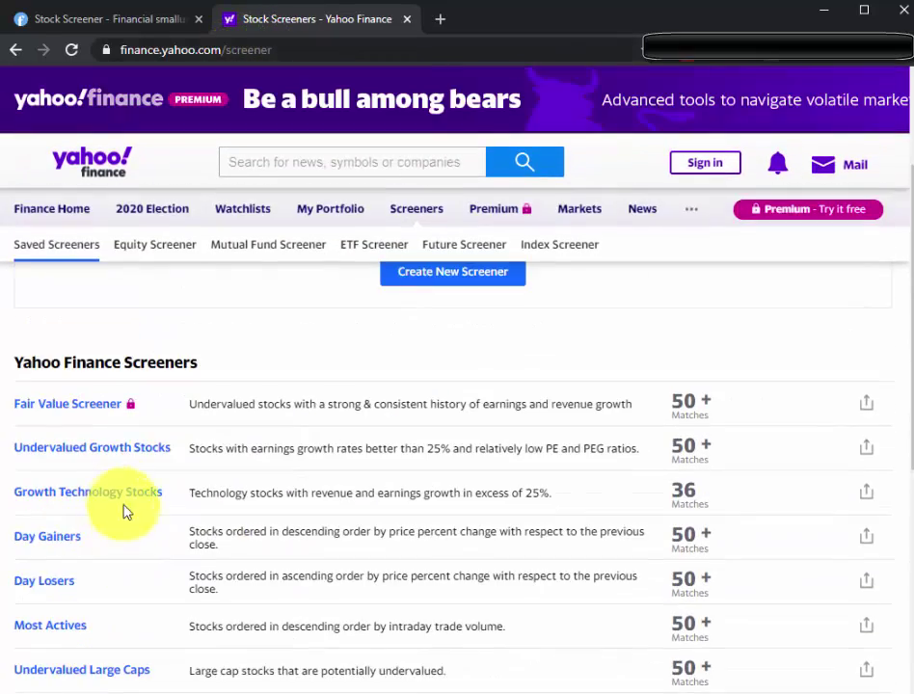
scroll(89, 533, "down", 3)
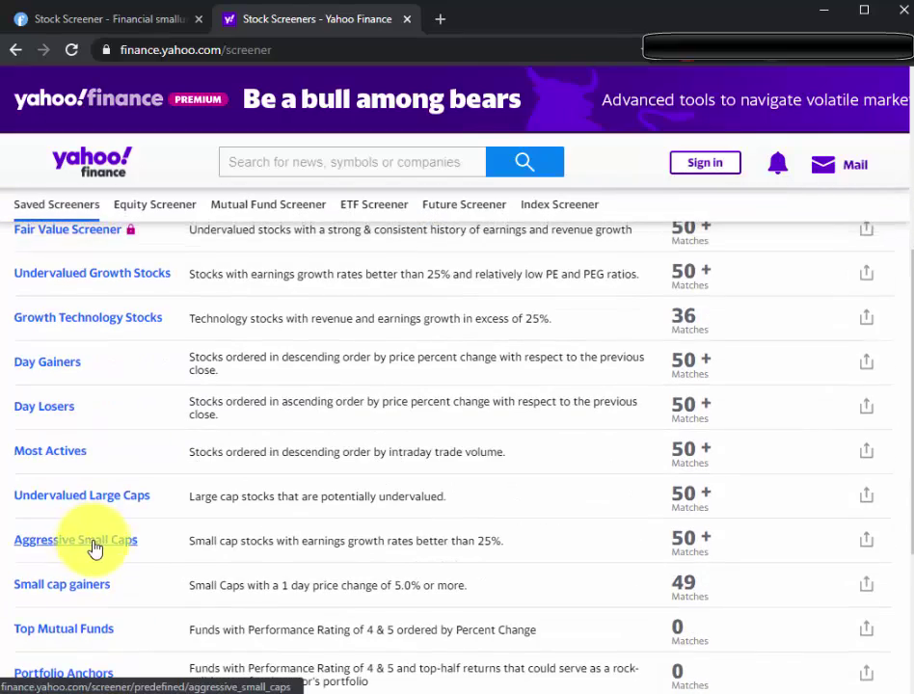
scroll(136, 548, "down", 3)
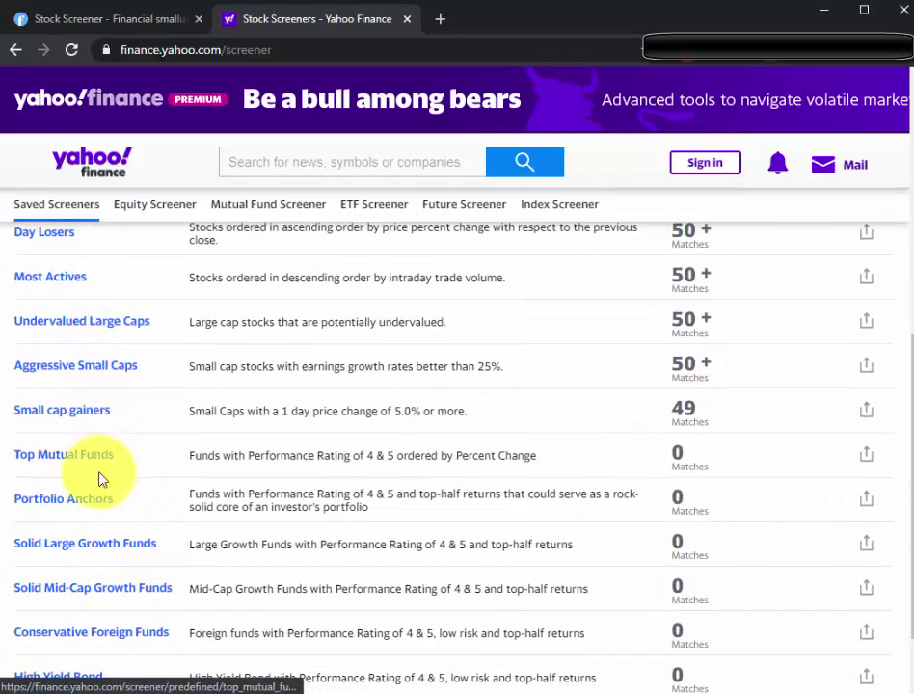
scroll(130, 503, "up", 5)
scroll(189, 513, "up", 3)
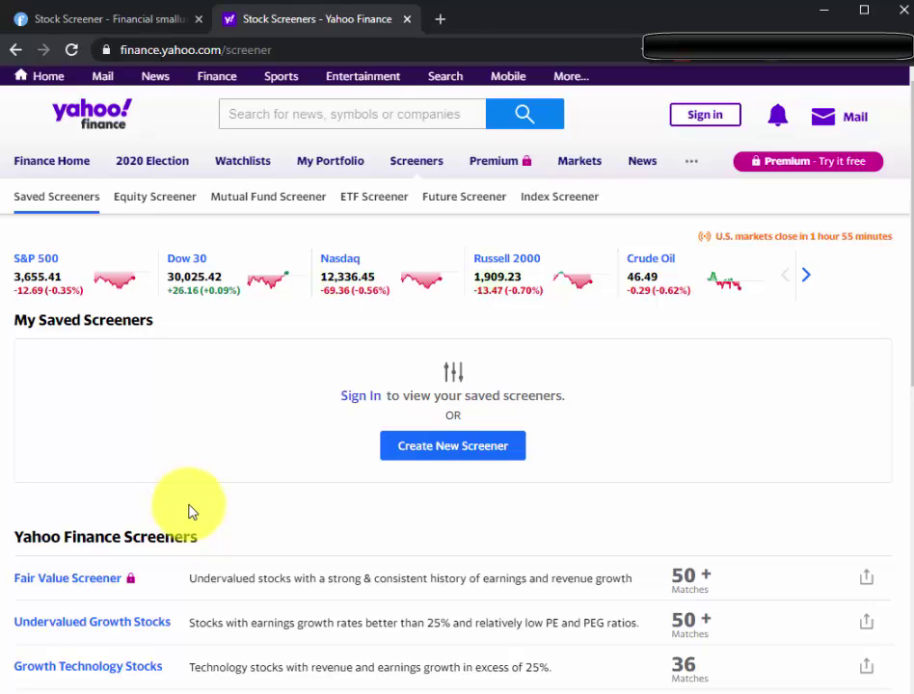
Create a new screener for United States small-cap stocks with an intraday price less than 3
left_click(443, 456)
left_click(261, 463)
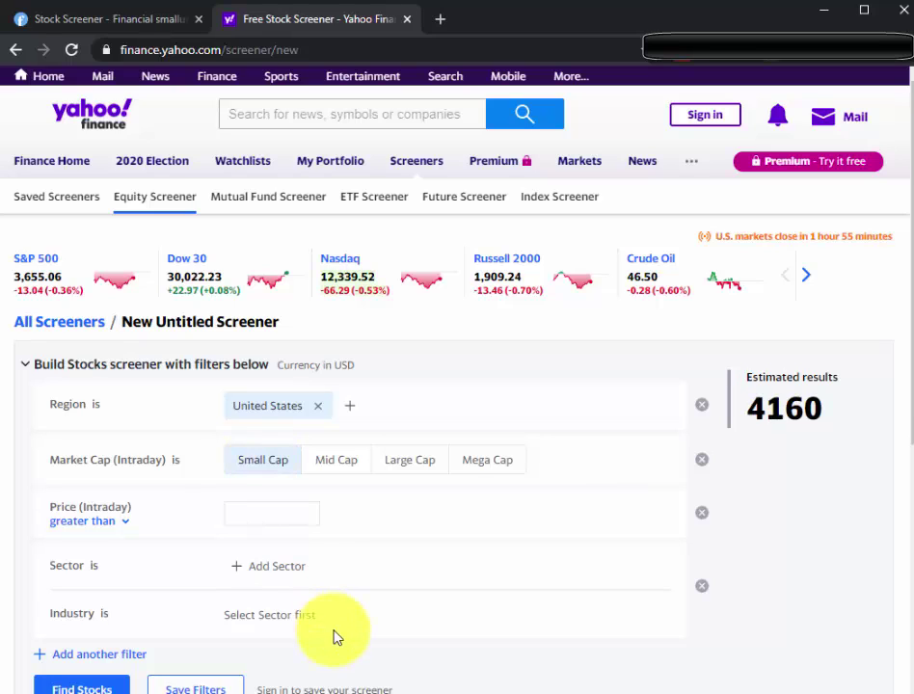
left_click(125, 521)
left_click(98, 585)
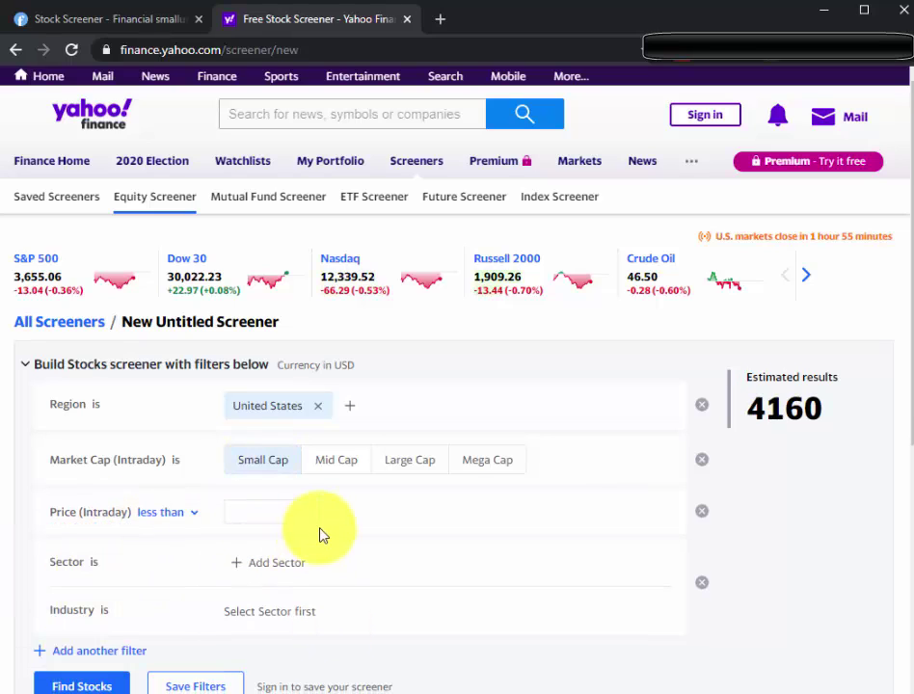
left_click(266, 513)
type("3")
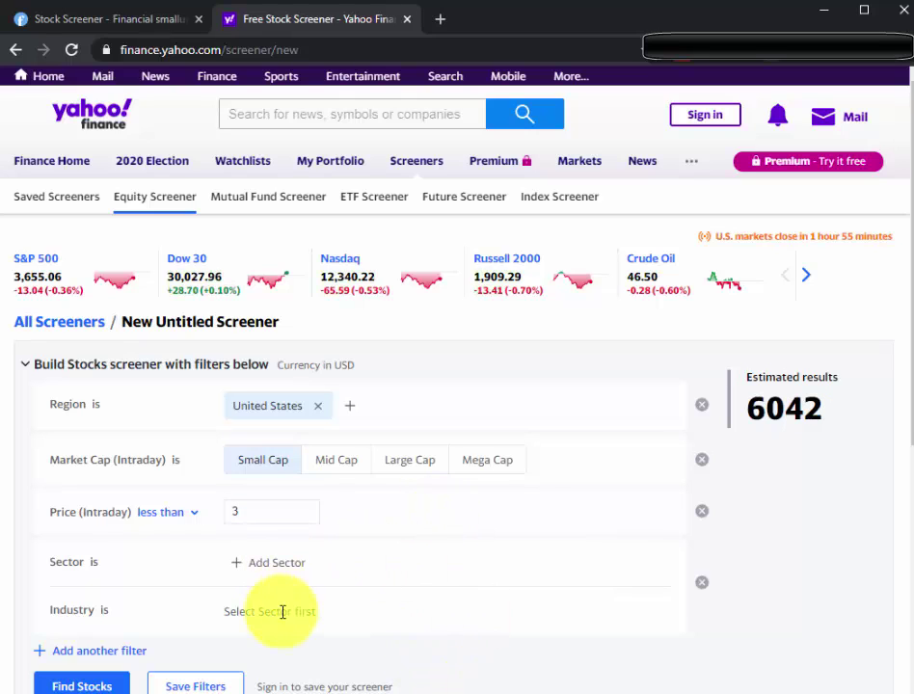
Remove the sector and industry filter, and browse the additional filters available for screening stocks
left_click(702, 586)
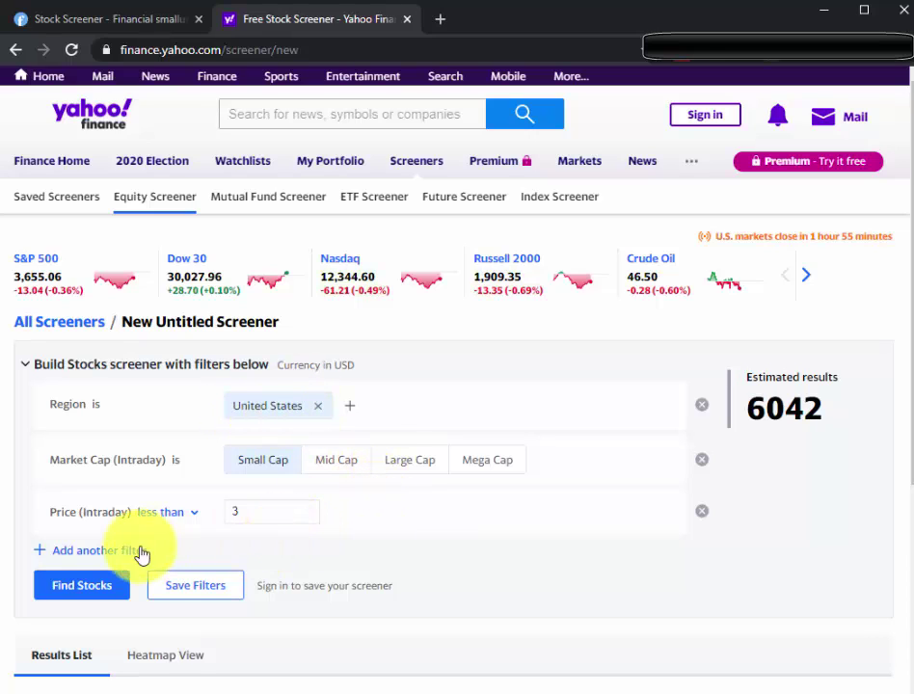
left_click(58, 555)
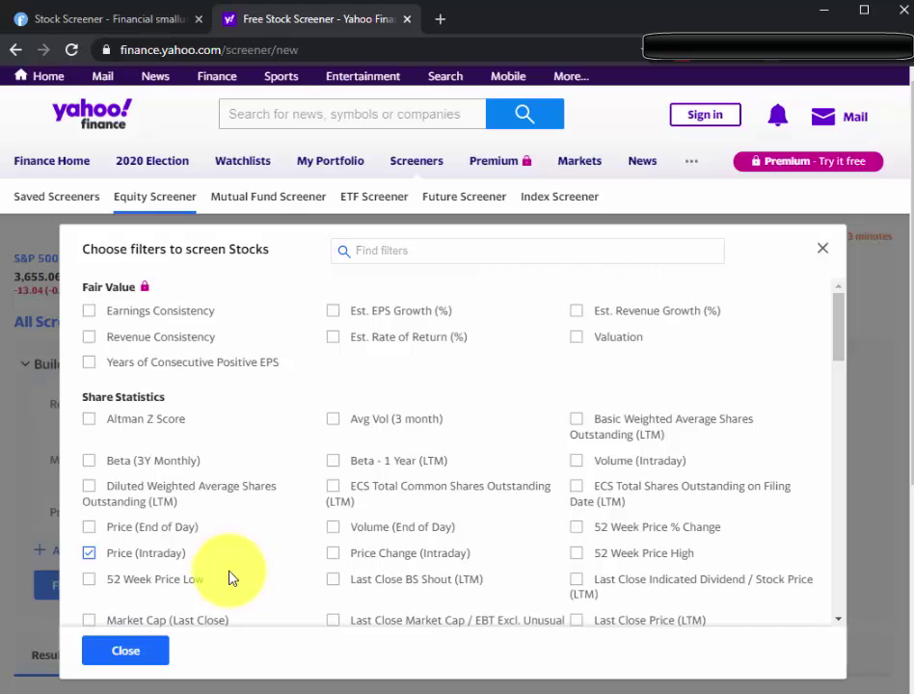
scroll(225, 569, "down", 2)
scroll(223, 573, "down", 2)
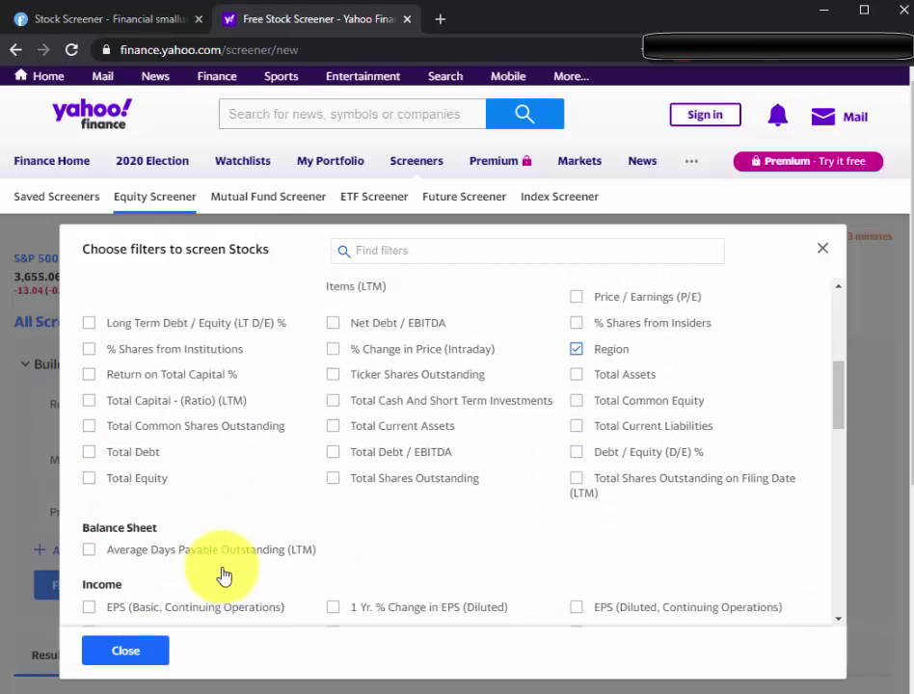
scroll(223, 576, "up", 5)
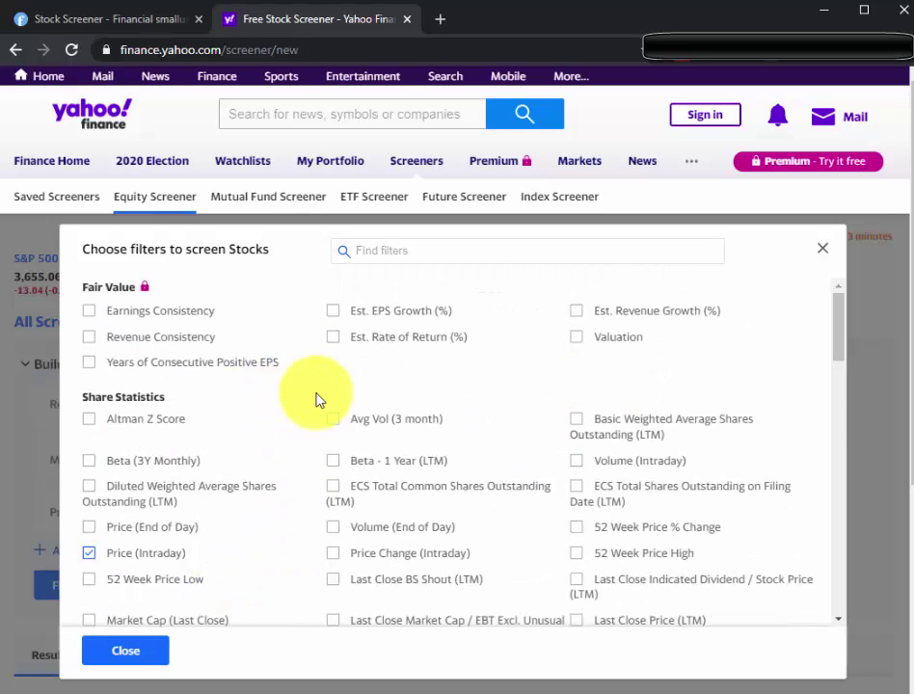
scroll(342, 388, "down", 3)
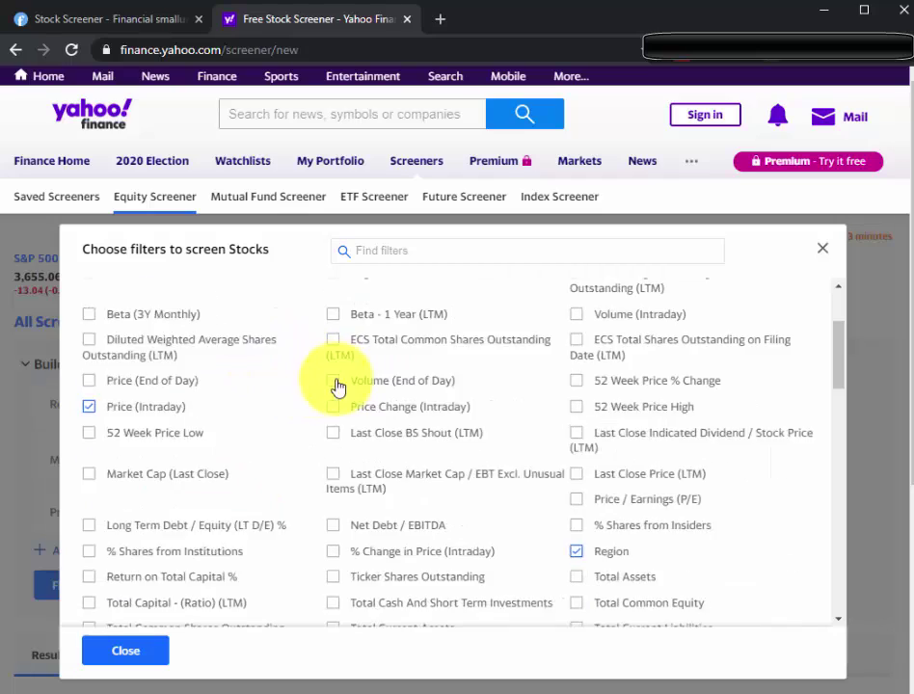
scroll(475, 456, "down", 7)
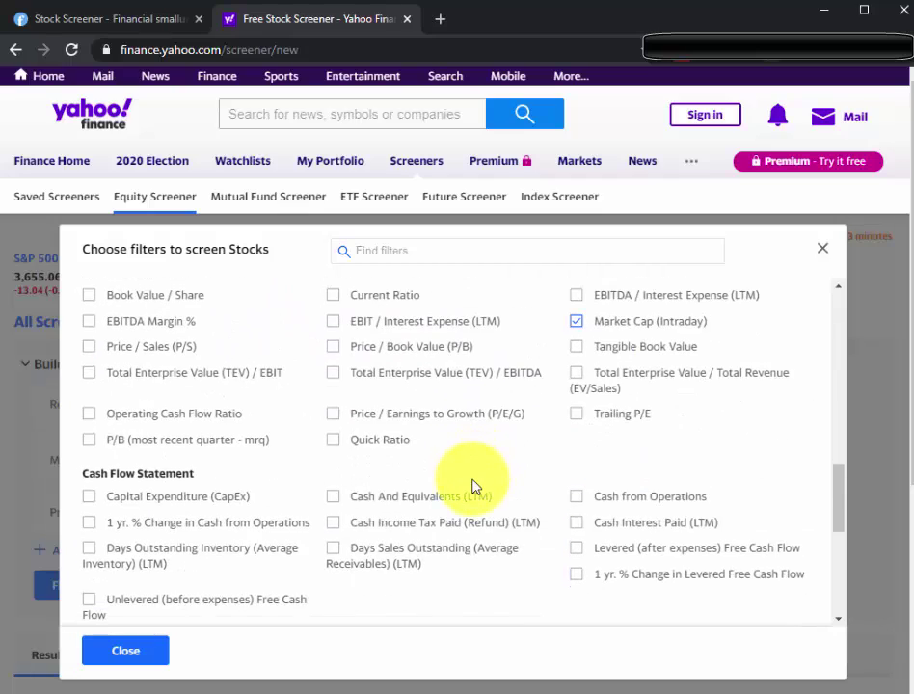
scroll(414, 454, "up", 4)
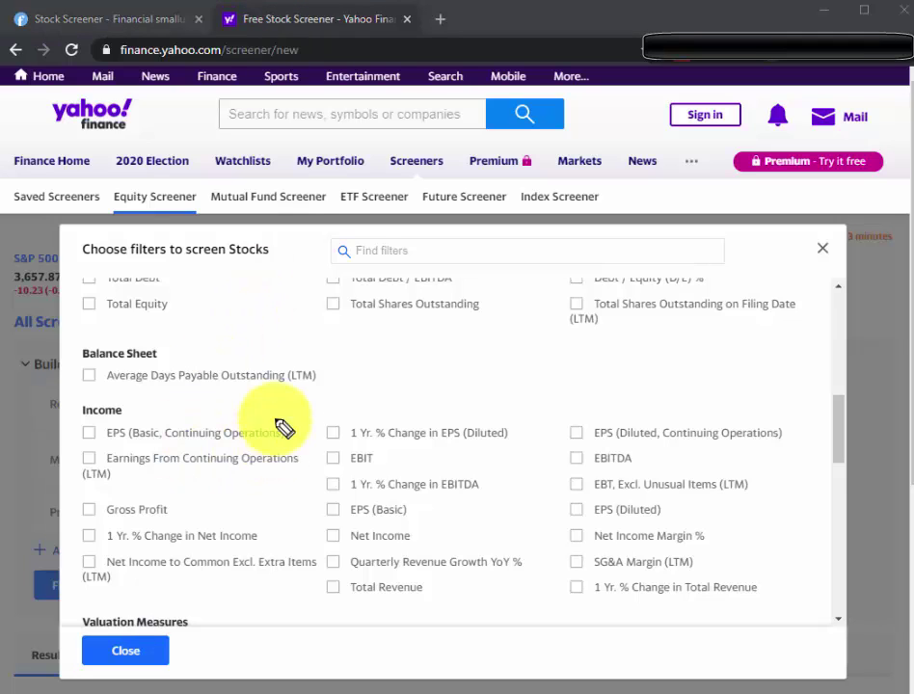
Write EPS, Current and Sales over the filter list with the pen, and clear the marks
mouse_move(198, 410)
left_mouse_down()
mouse_move(252, 433)
mouse_move(300, 394)
mouse_move(307, 479)
left_mouse_up()
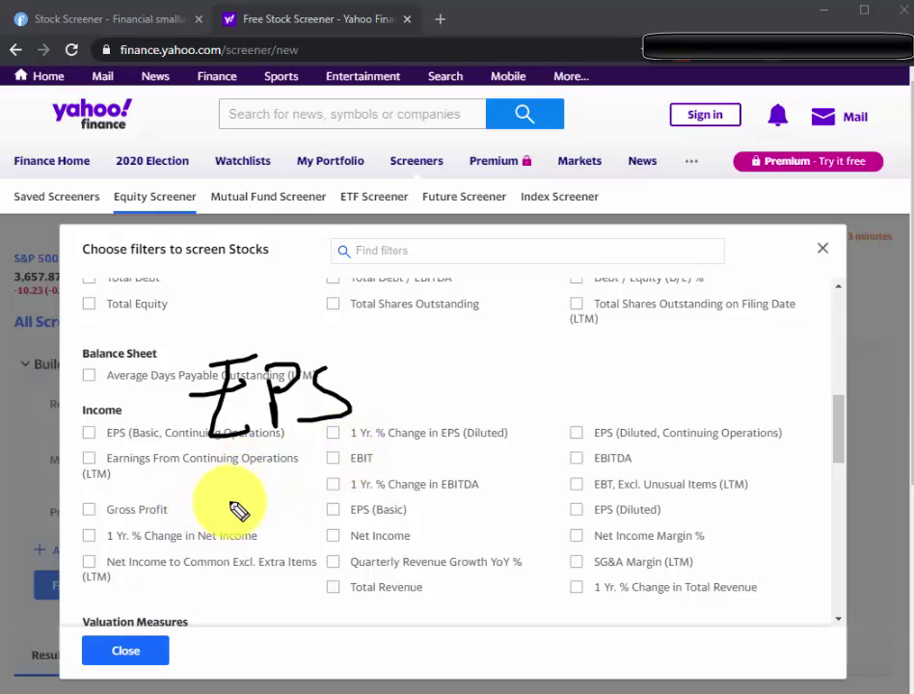
mouse_move(227, 476)
left_mouse_down()
mouse_move(273, 528)
mouse_move(302, 504)
mouse_move(373, 521)
mouse_move(378, 497)
left_mouse_up()
left_click_drag(276, 569, 235, 606)
left_click_drag(307, 591, 322, 606)
left_click_drag(331, 570, 337, 604)
left_click_drag(347, 598, 374, 604)
left_click_drag(400, 586, 383, 607)
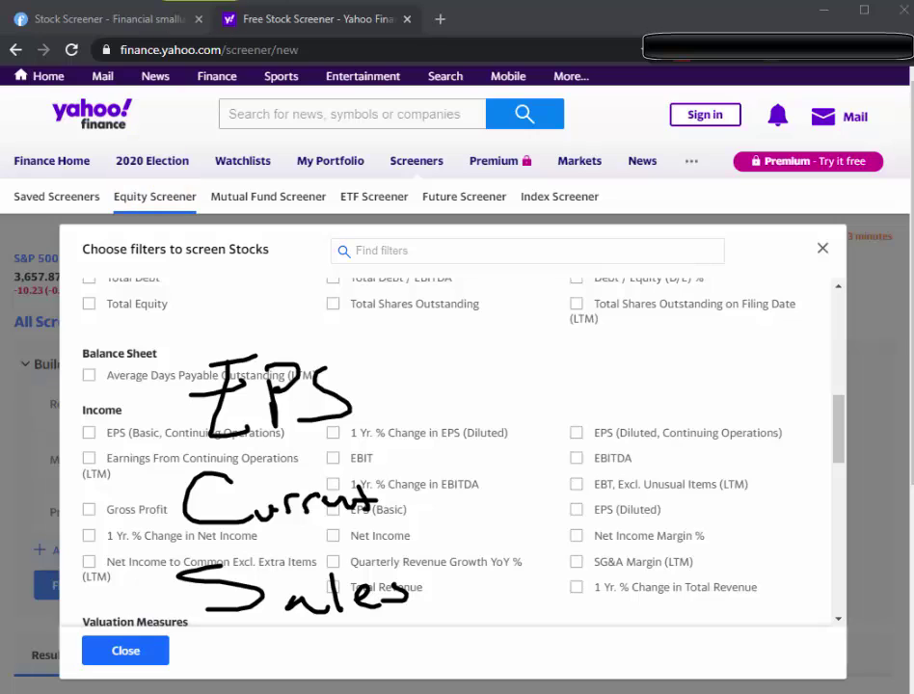
left_click(200, 1)
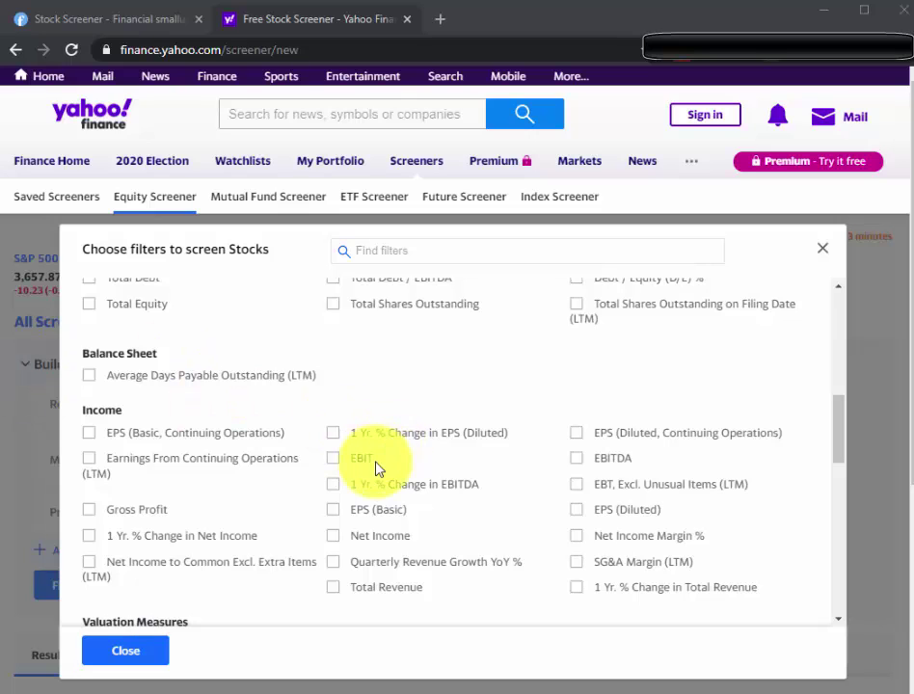
Add an EBITDA filter to the screener and set it to greater than 1
left_click(577, 458)
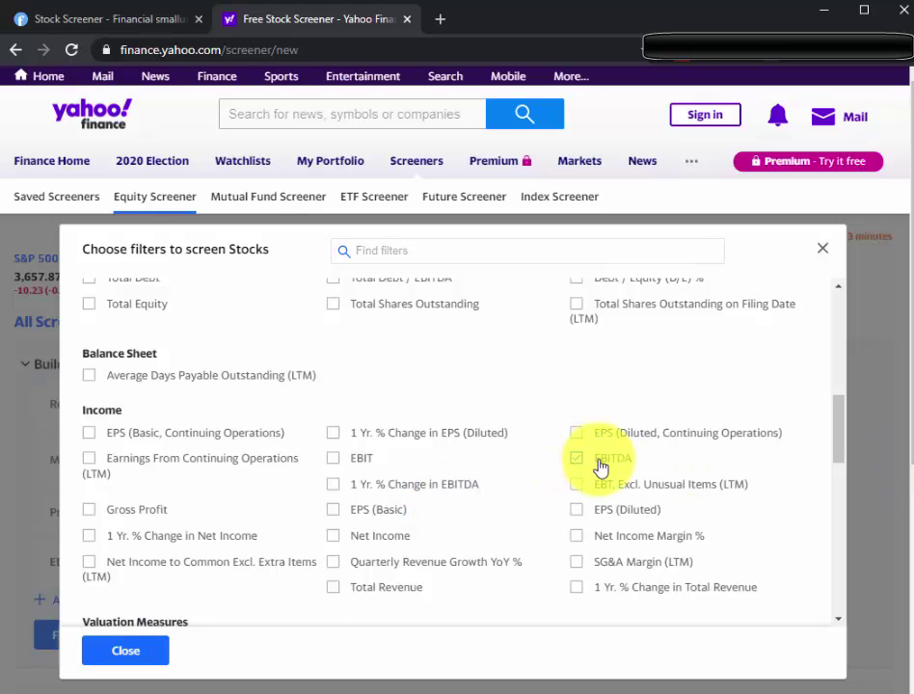
scroll(419, 546, "down", 2)
left_click(125, 651)
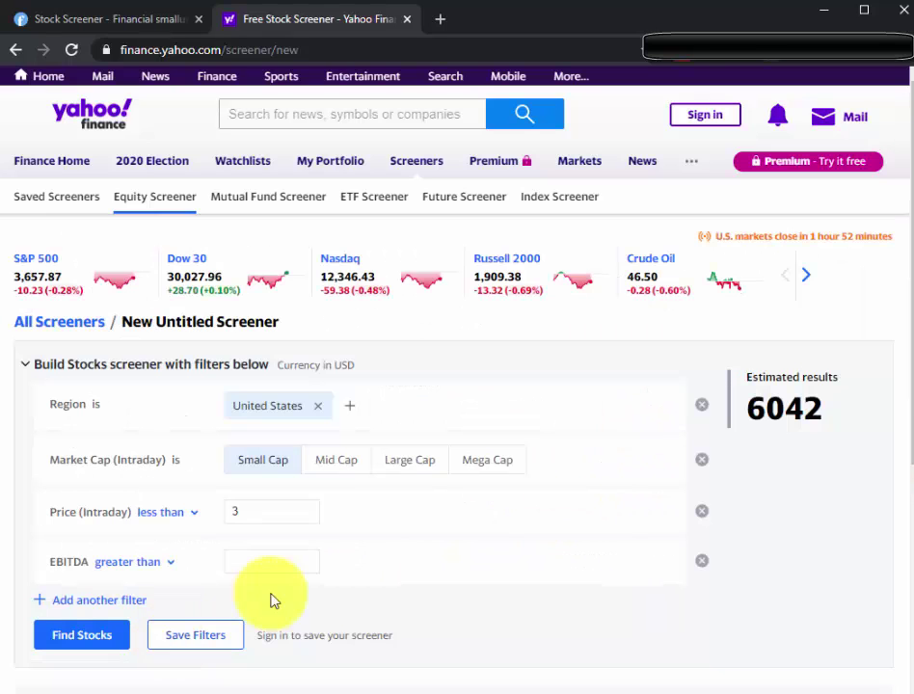
left_click(285, 564)
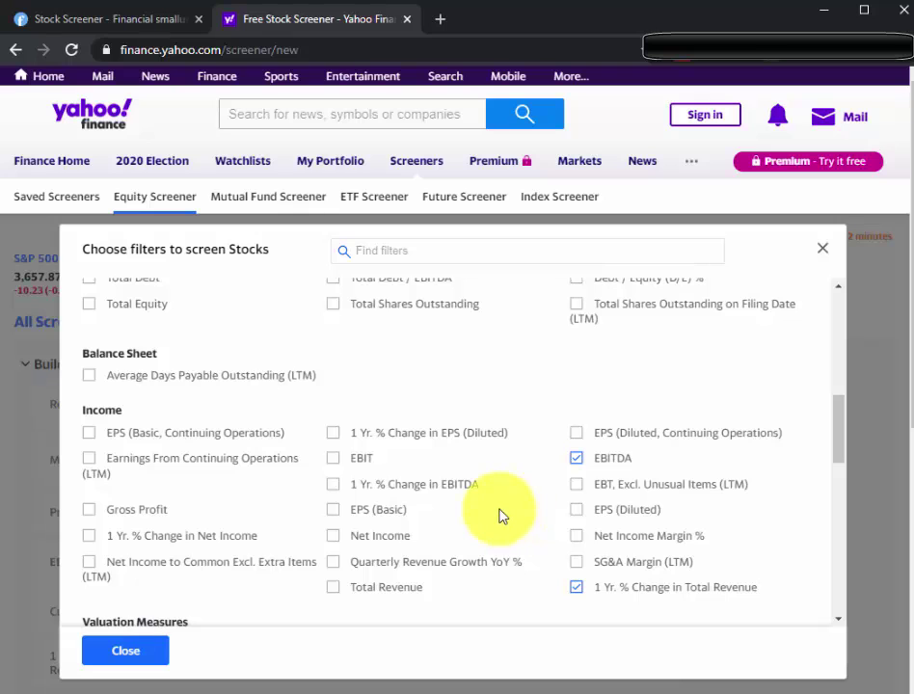
Filter for Current Ratio greater than 1.5 and 1 Yr. % Change in Total Revenue greater than 15, and list the matching stocks
left_click(127, 654)
scroll(347, 526, "down", 2)
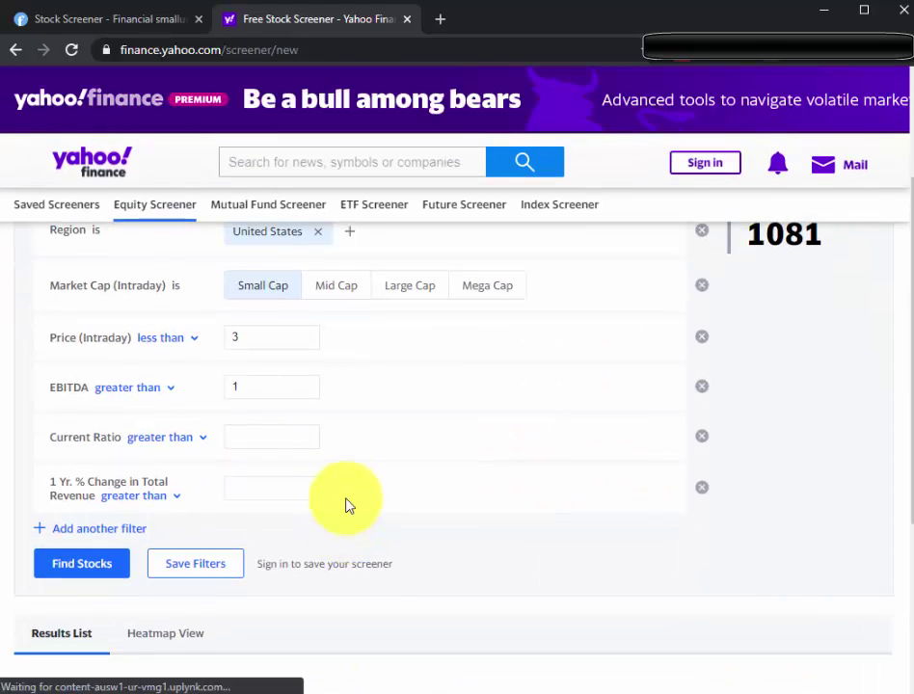
left_click(275, 386)
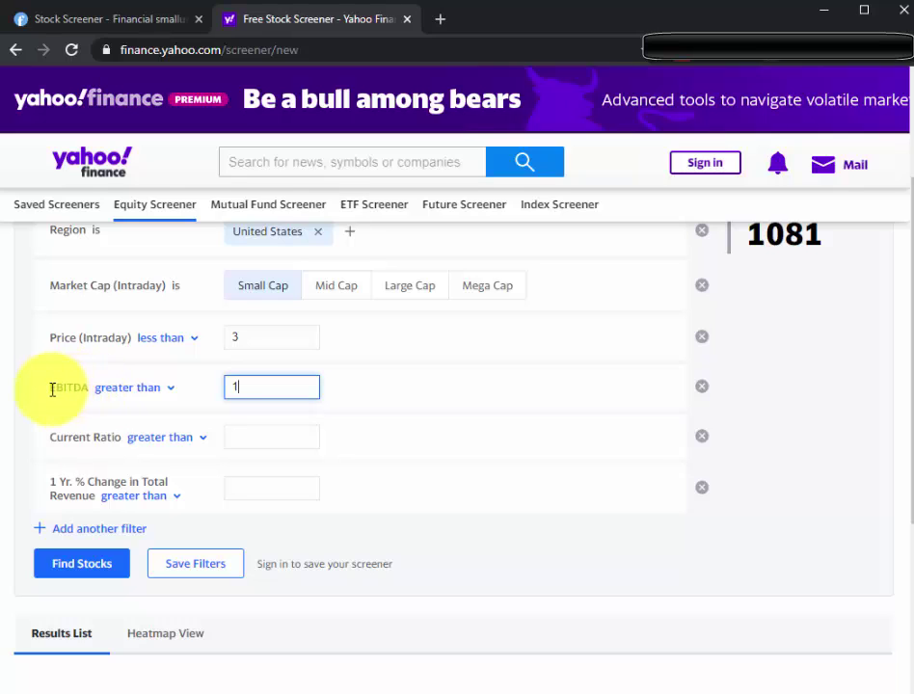
left_click(271, 434)
type("1.5")
key("Tab")
type("15")
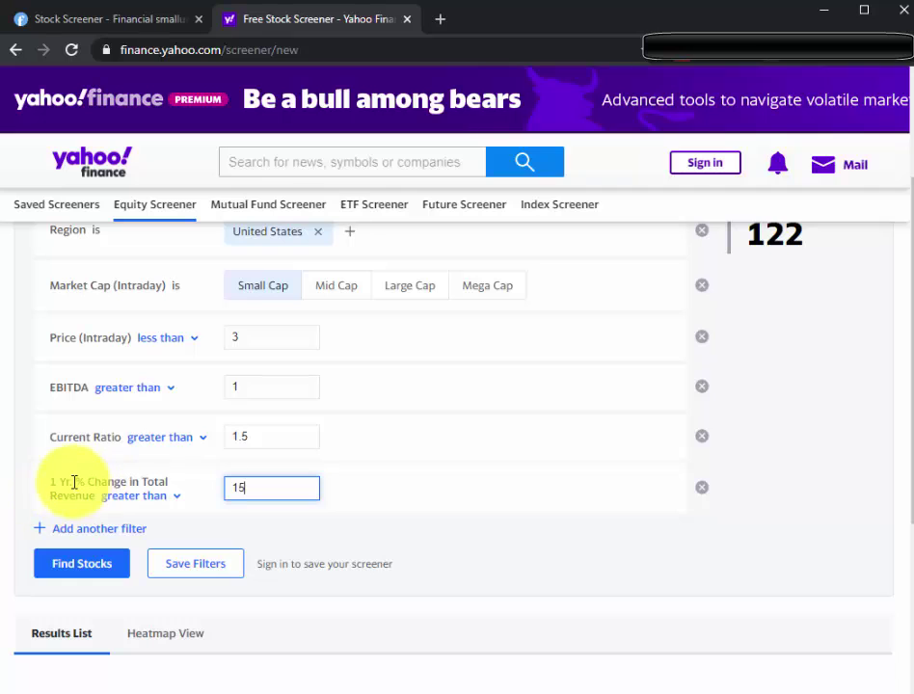
left_click(108, 571)
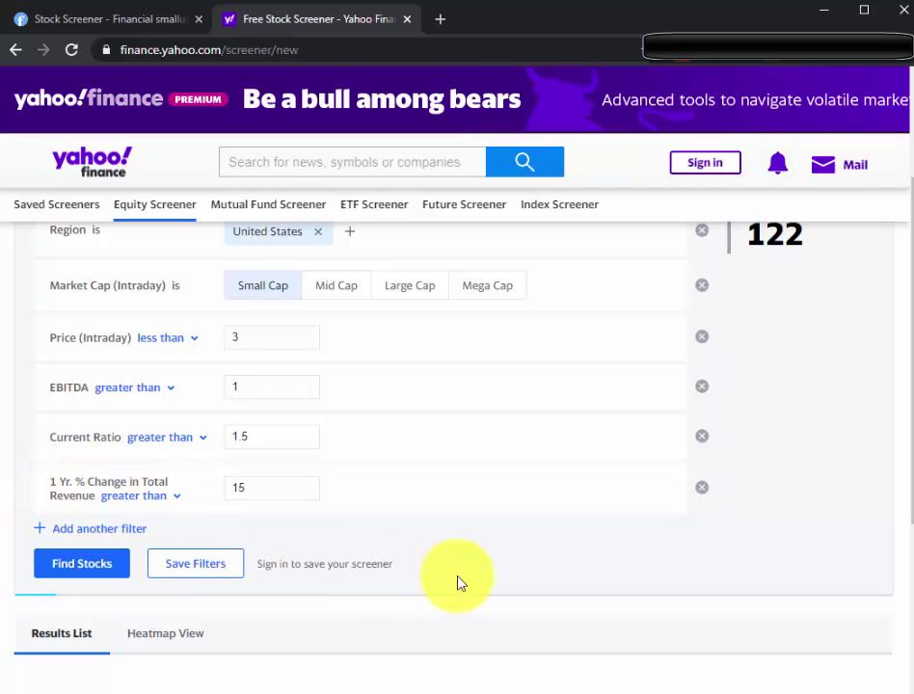
scroll(443, 580, "down", 5)
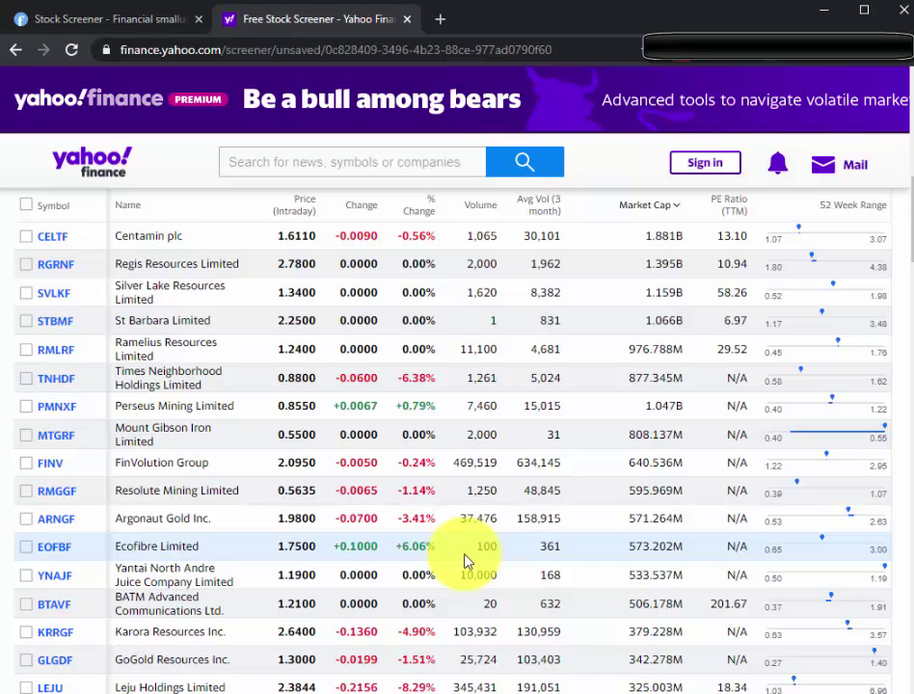
Examine the matching small-cap stocks, including the next page of results, and switch back to the Finviz screener for comparison
scroll(603, 510, "up", 2)
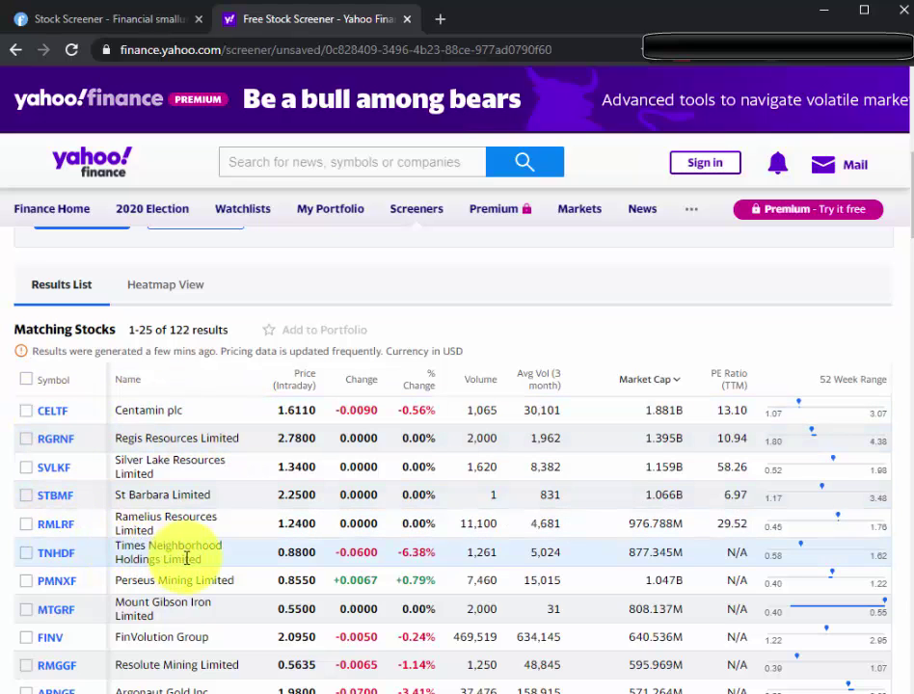
scroll(186, 559, "down", 4)
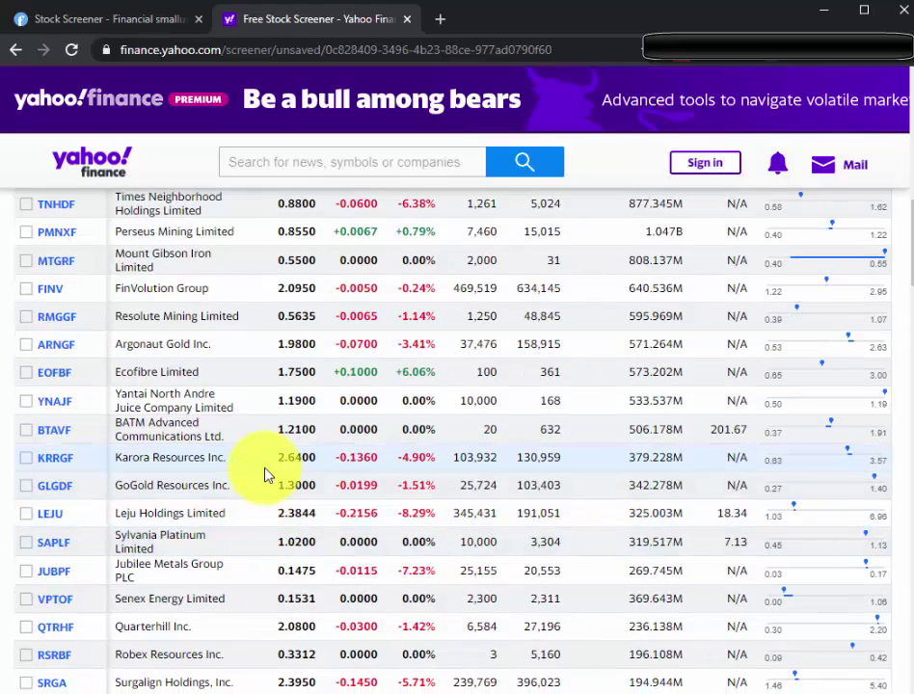
scroll(267, 474, "down", 2)
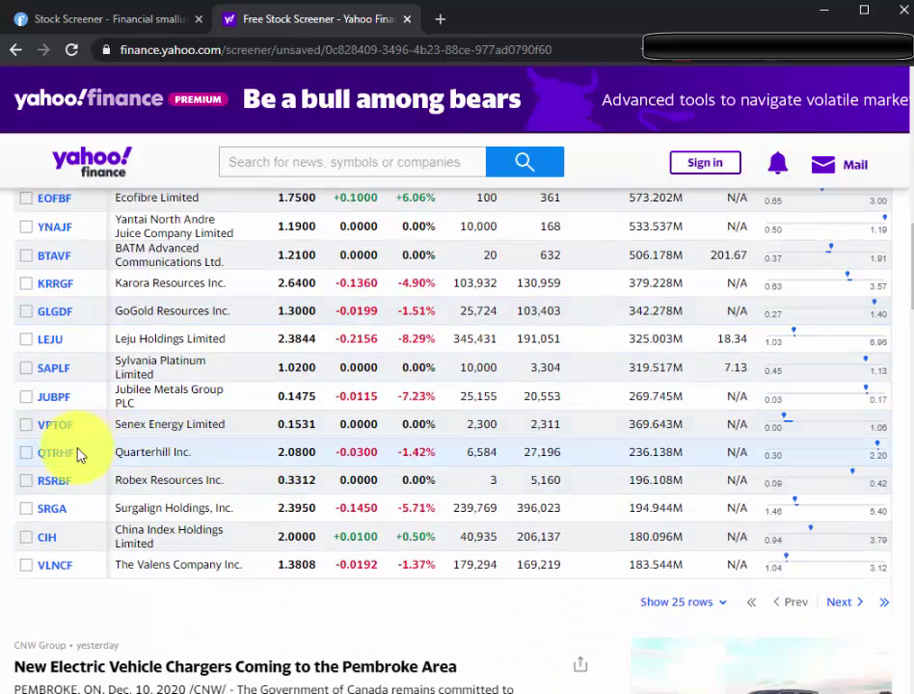
scroll(193, 472, "up", 2)
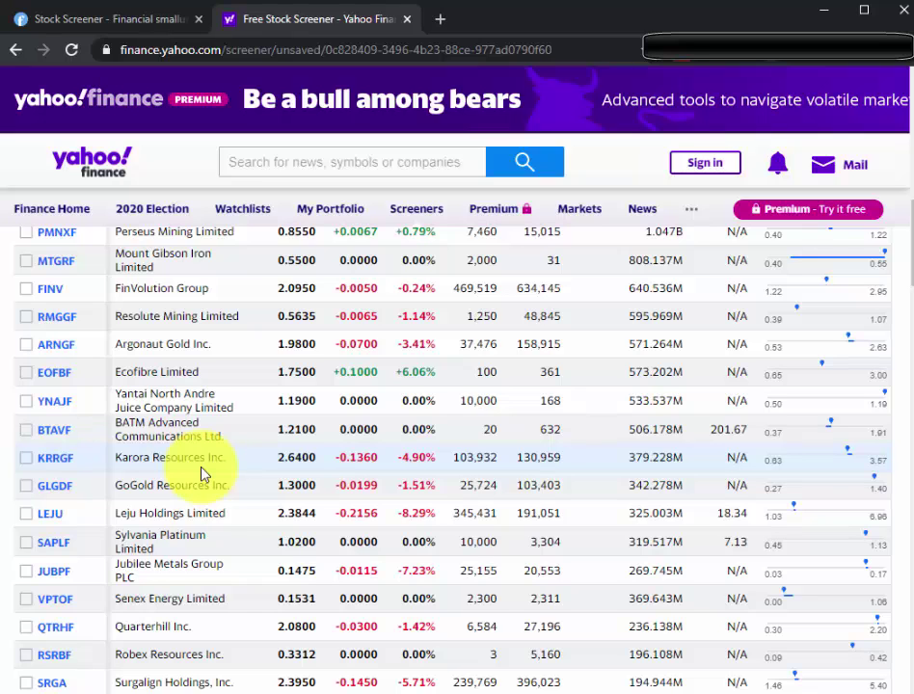
scroll(218, 479, "down", 2)
scroll(235, 460, "up", 10)
scroll(247, 468, "up", 3)
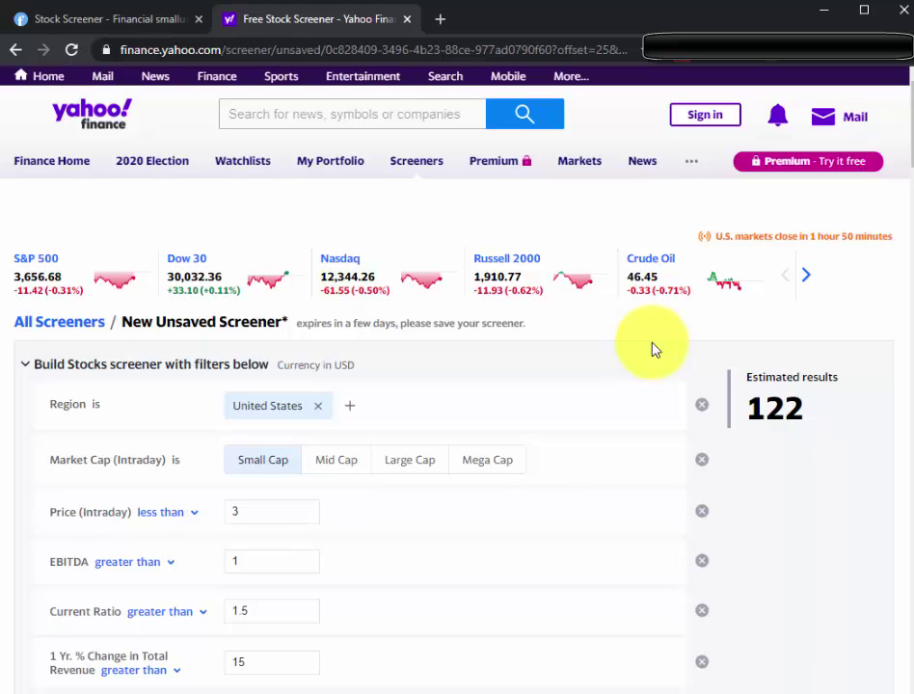
left_click(153, 20)
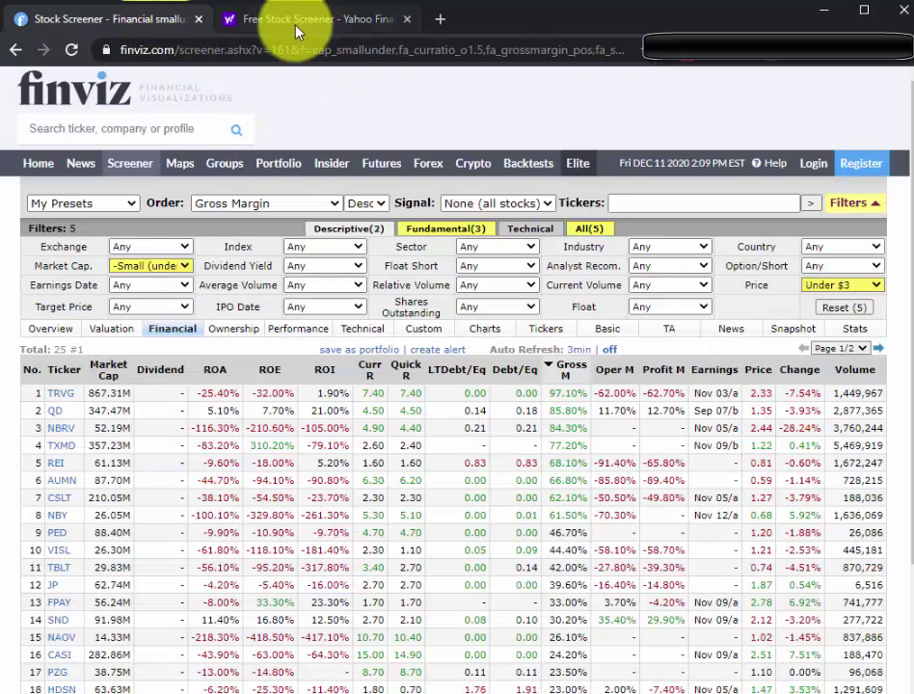